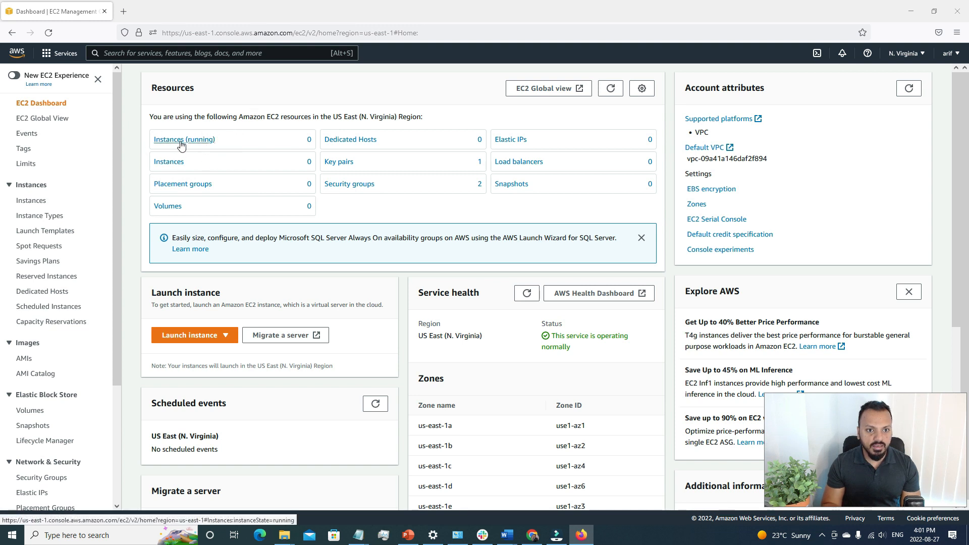
Step: Start launching a new EC2 instance and name it windows-server
{"action": "left_click", "coordinate": [215, 335]}
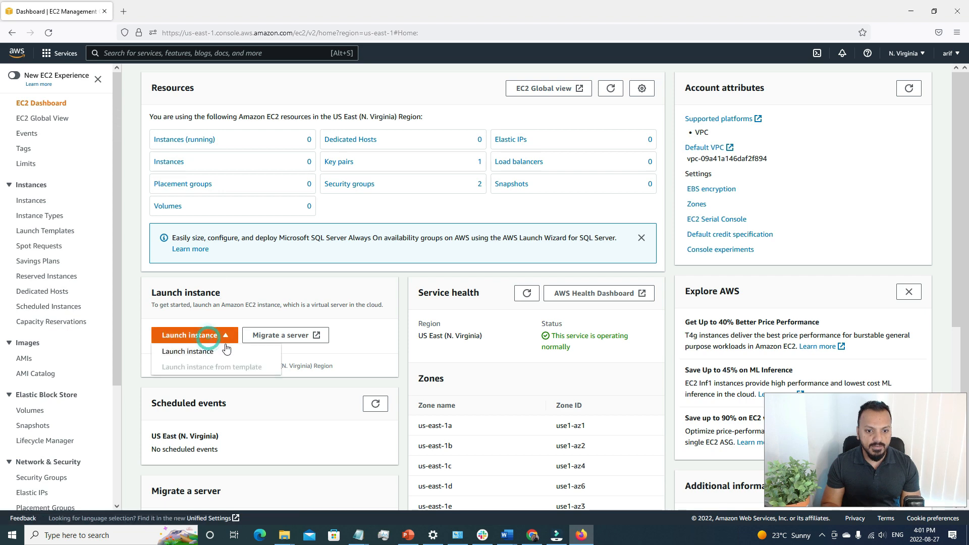
{"action": "left_click", "coordinate": [214, 355]}
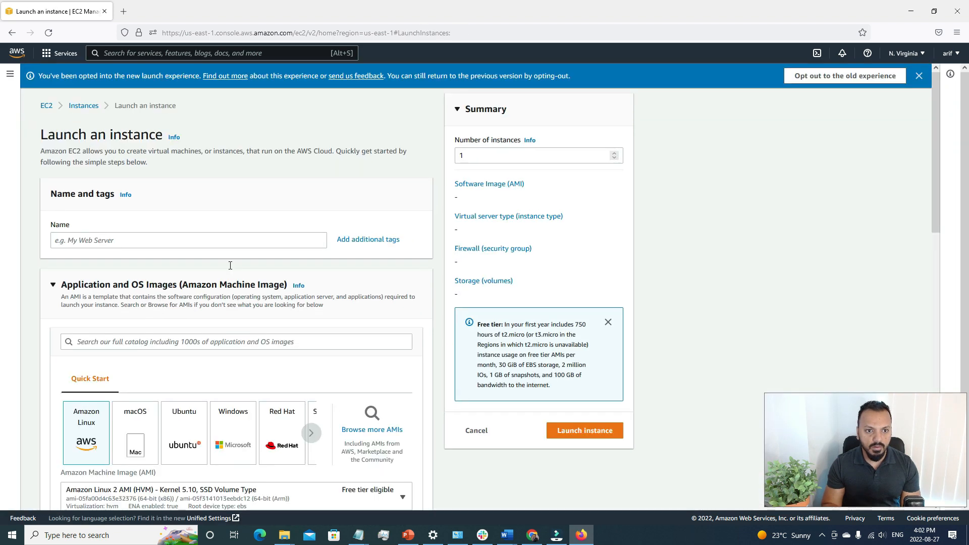
{"action": "left_click", "coordinate": [105, 241]}
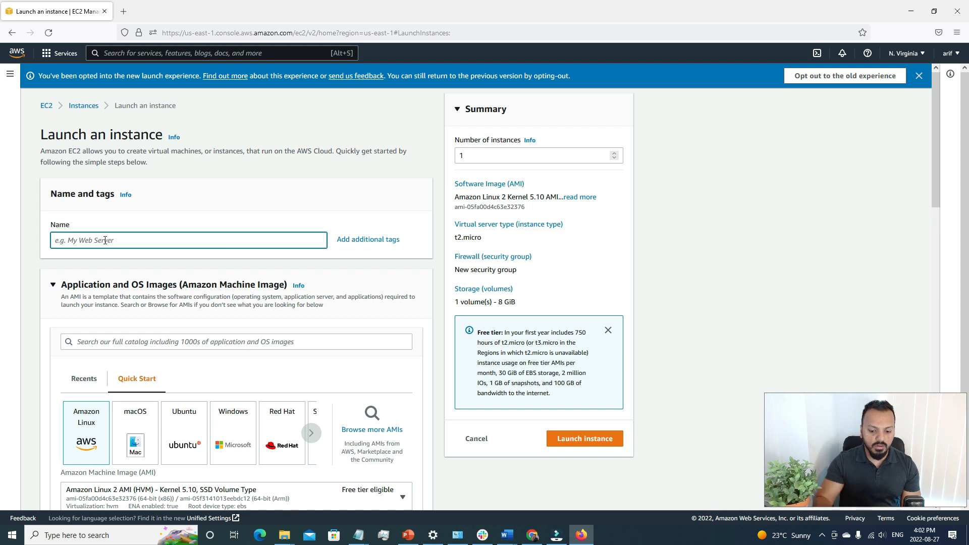
{"action": "type", "text": "windows-"}
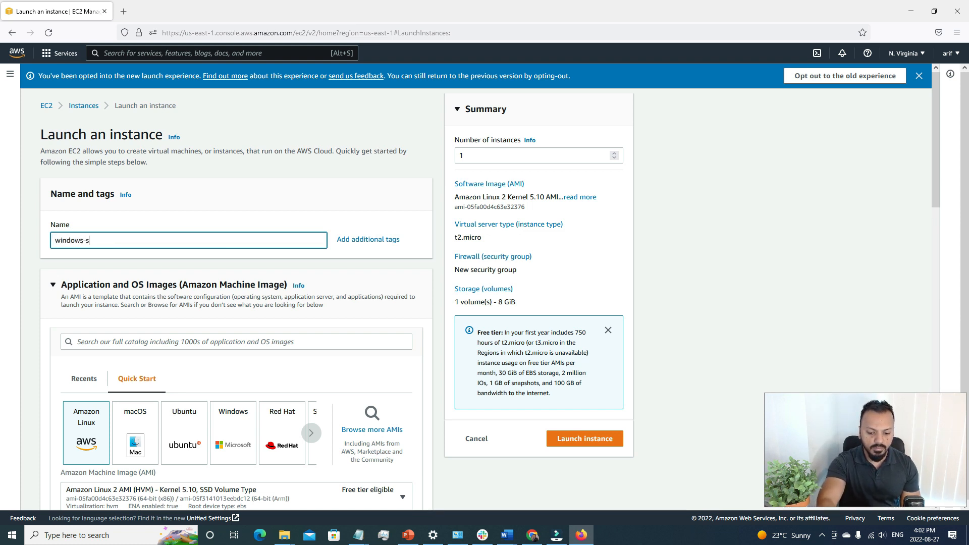
{"action": "type", "text": "server"}
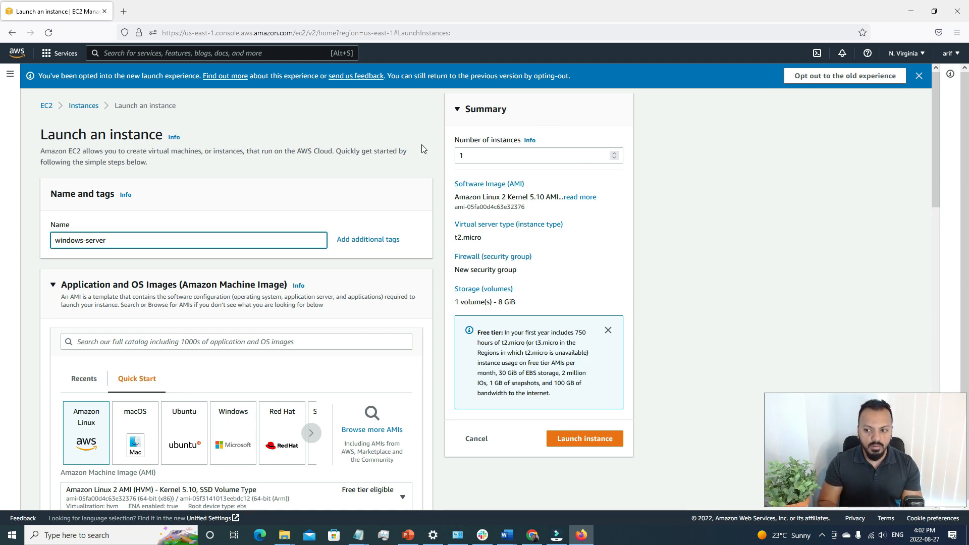
Step: Choose the Windows quick-start image, Microsoft Windows Server 2019 Base, as the instance's machine image
{"action": "scroll", "coordinate": [396, 268], "scroll_direction": "down", "scroll_amount": 2}
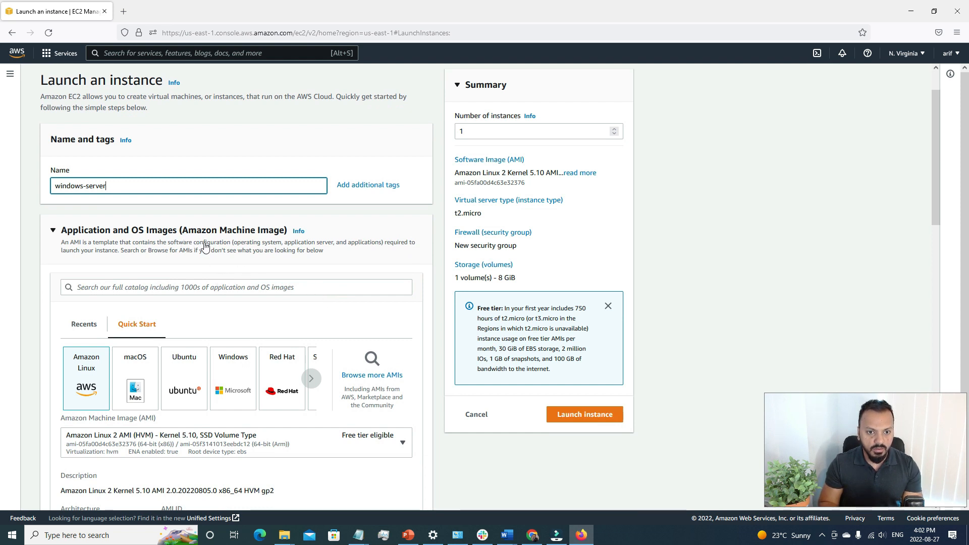
{"action": "scroll", "coordinate": [277, 307], "scroll_direction": "down", "scroll_amount": 4}
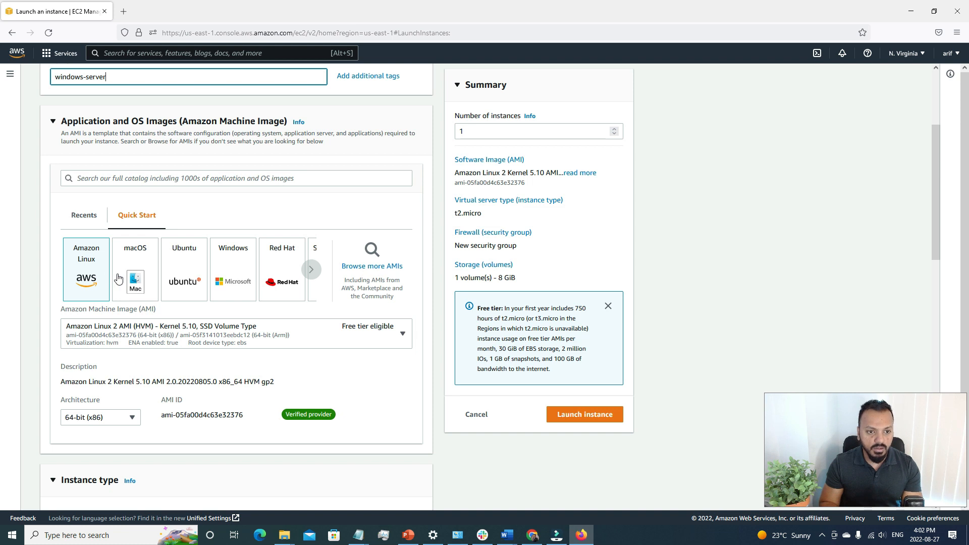
{"action": "left_click", "coordinate": [312, 271]}
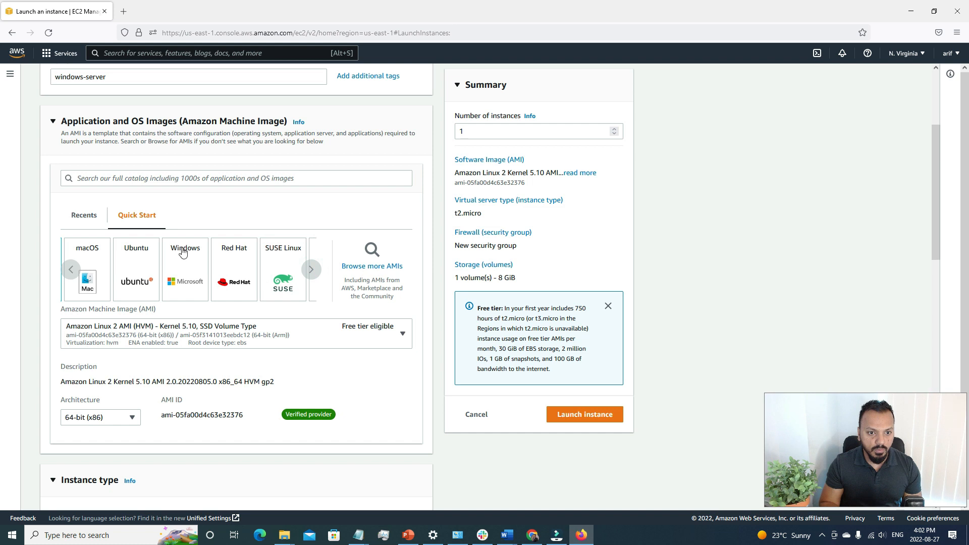
{"action": "left_click", "coordinate": [188, 272]}
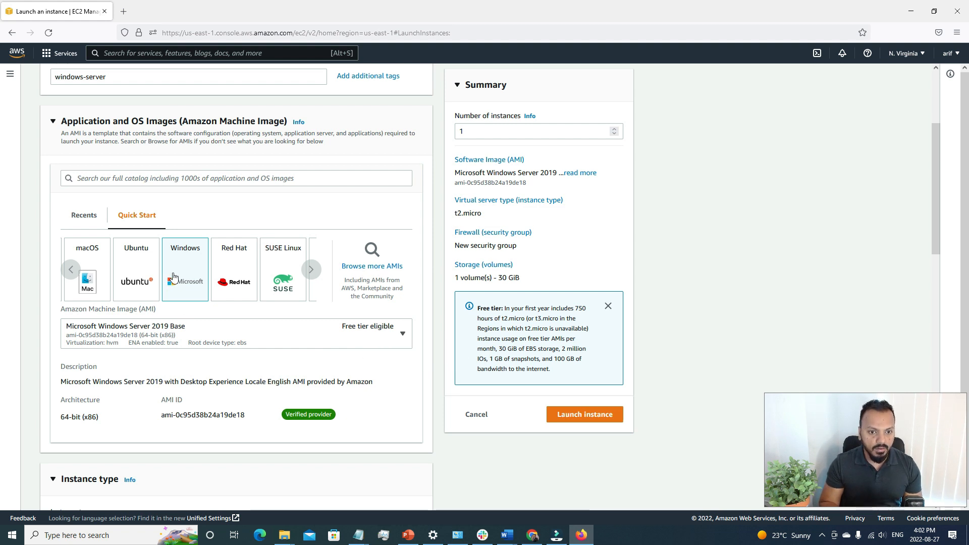
Step: Look through the available instance types with their vCPU, memory and pricing, and select t2.micro
{"action": "scroll", "coordinate": [353, 338], "scroll_direction": "down", "scroll_amount": 2}
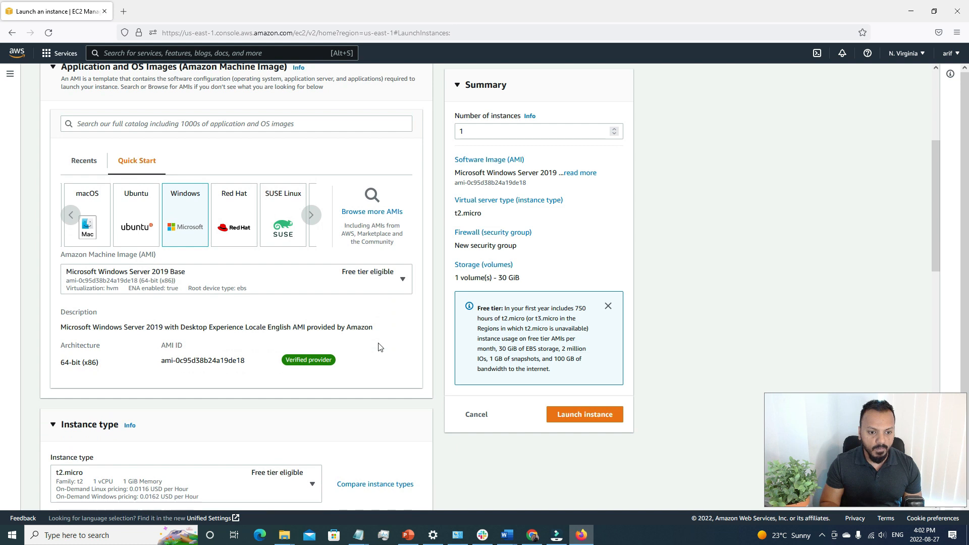
{"action": "scroll", "coordinate": [378, 346], "scroll_direction": "down", "scroll_amount": 1}
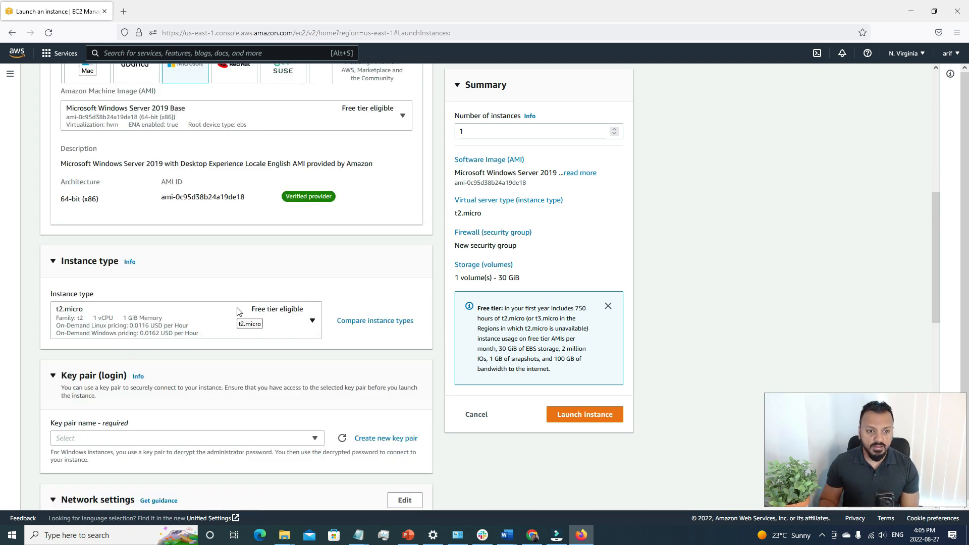
{"action": "scroll", "coordinate": [752, 325], "scroll_direction": "down", "scroll_amount": 1}
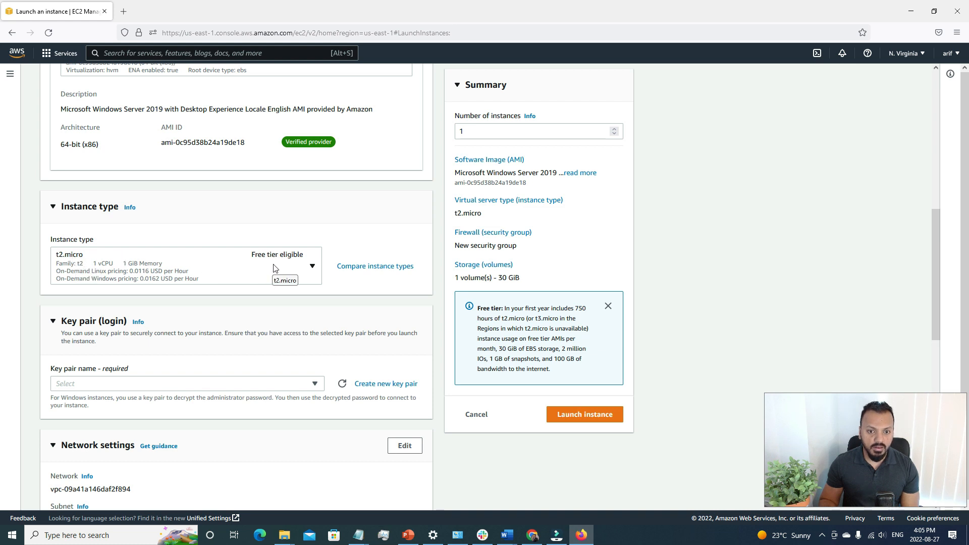
{"action": "left_click", "coordinate": [310, 272]}
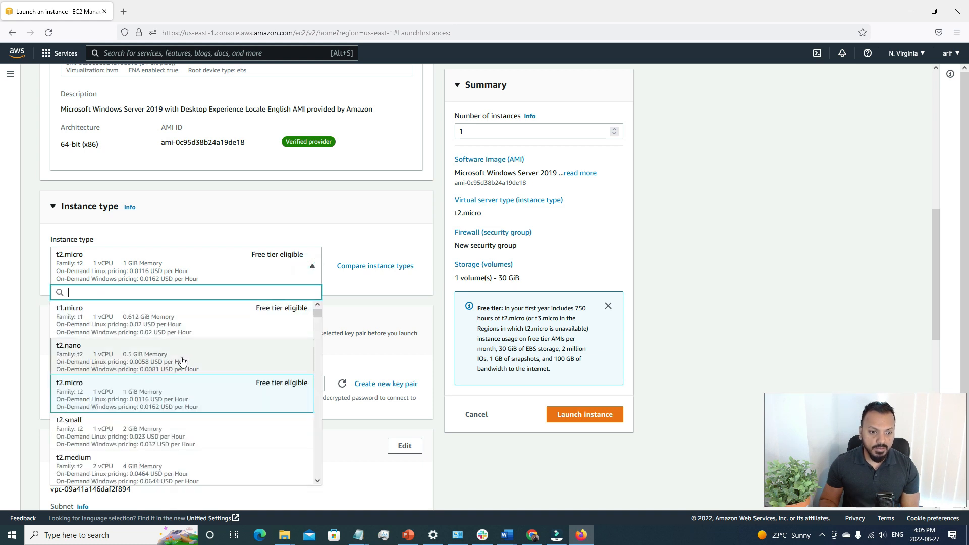
{"action": "scroll", "coordinate": [101, 399], "scroll_direction": "down", "scroll_amount": 1}
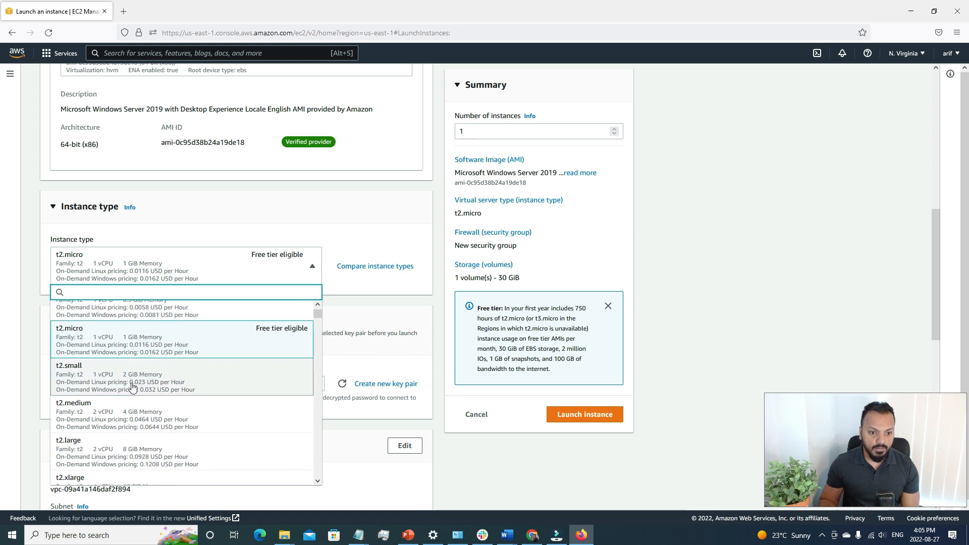
{"action": "scroll", "coordinate": [99, 348], "scroll_direction": "up", "scroll_amount": 1}
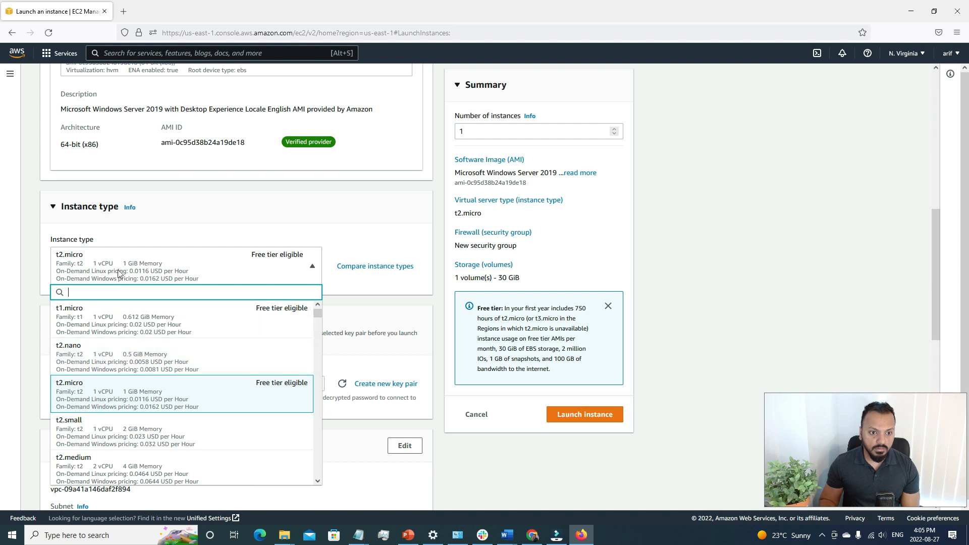
{"action": "scroll", "coordinate": [153, 340], "scroll_direction": "down", "scroll_amount": 10}
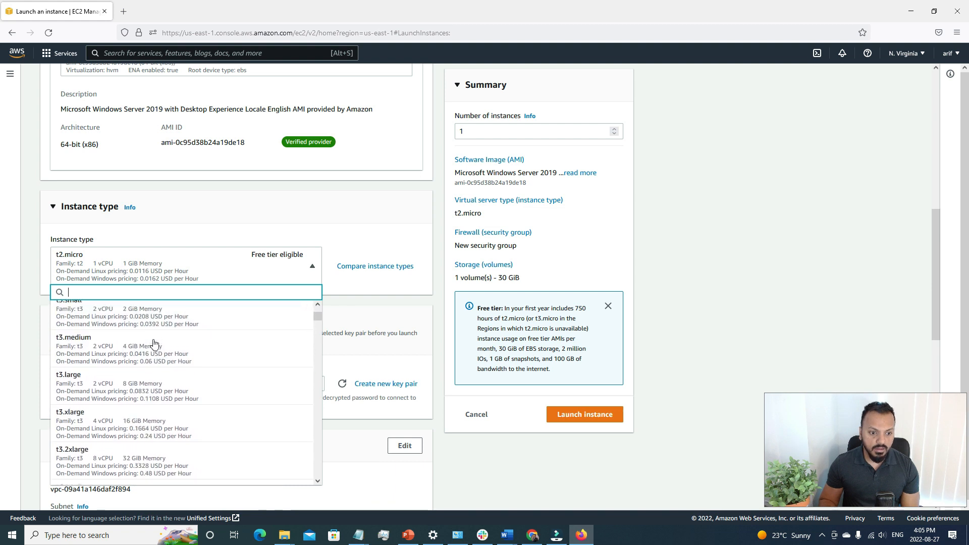
{"action": "scroll", "coordinate": [153, 339], "scroll_direction": "down", "scroll_amount": 8}
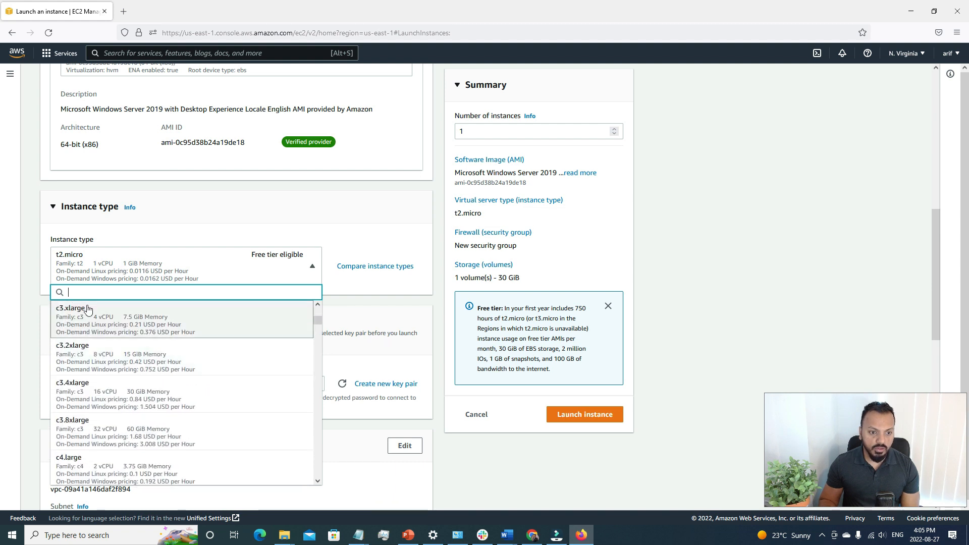
{"action": "scroll", "coordinate": [91, 323], "scroll_direction": "up", "scroll_amount": 3}
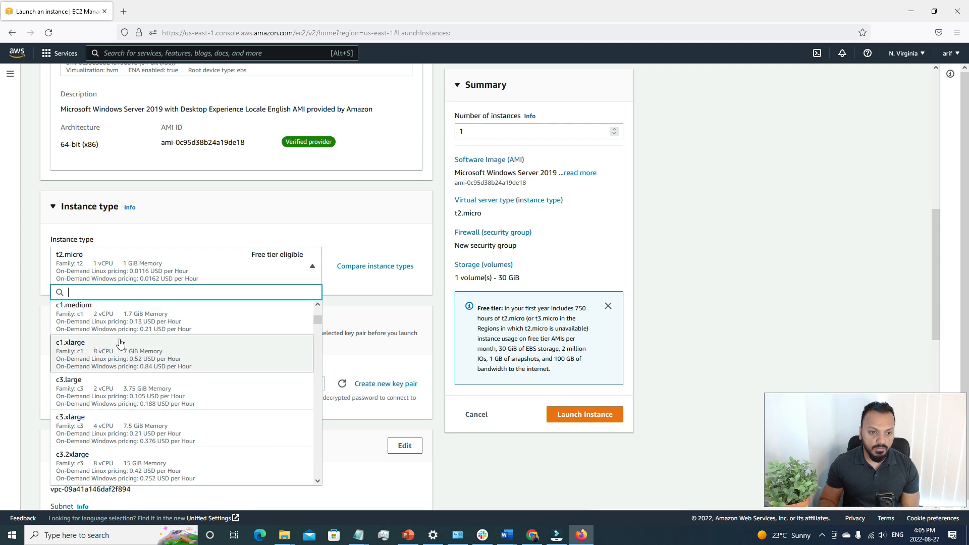
{"action": "scroll", "coordinate": [120, 344], "scroll_direction": "down", "scroll_amount": 5}
{"action": "scroll", "coordinate": [121, 353], "scroll_direction": "down", "scroll_amount": 15}
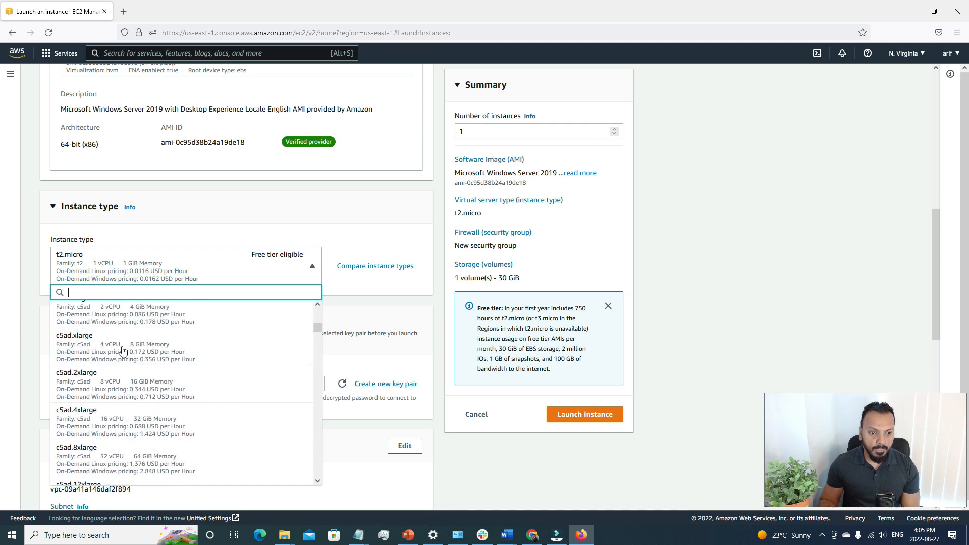
{"action": "scroll", "coordinate": [123, 370], "scroll_direction": "down", "scroll_amount": 15}
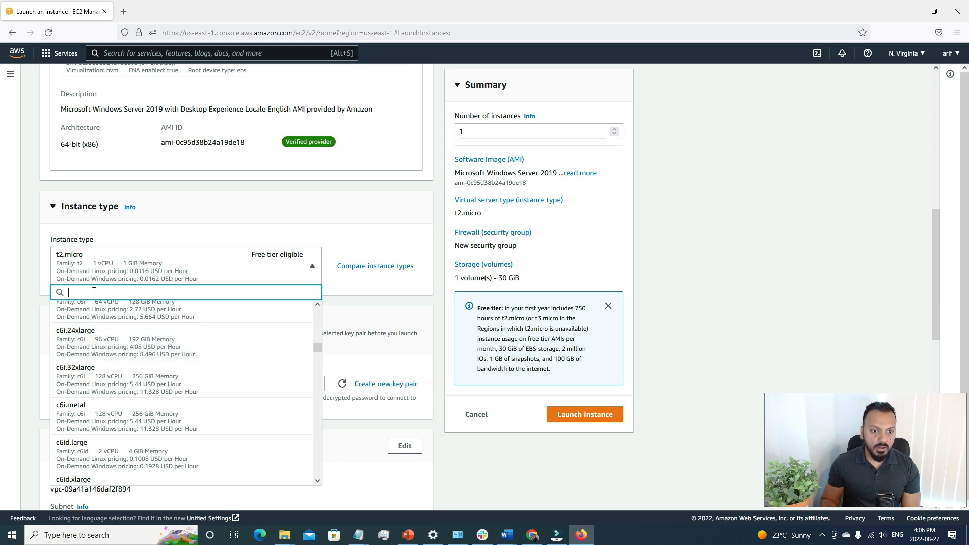
{"action": "scroll", "coordinate": [223, 376], "scroll_direction": "down", "scroll_amount": 10}
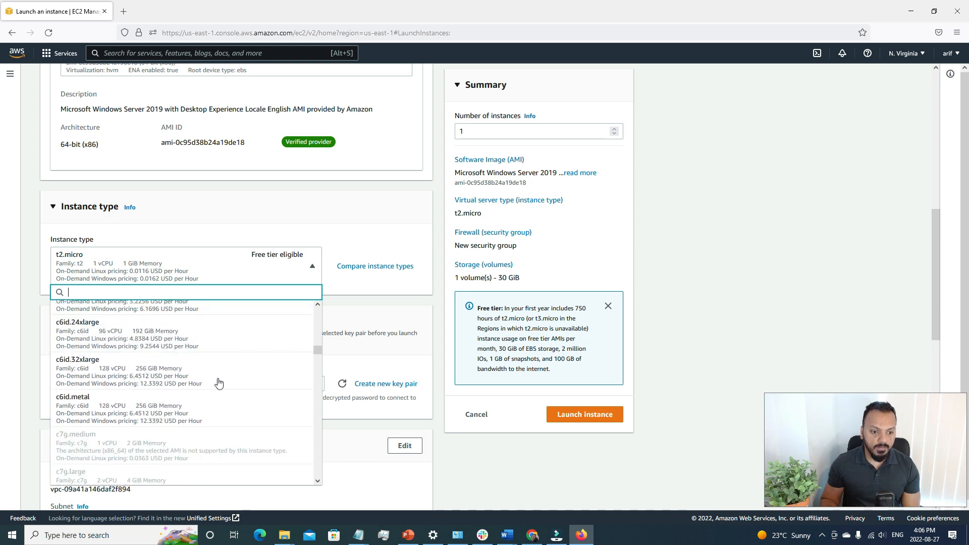
{"action": "left_click_drag", "start_coordinate": [315, 354], "coordinate": [323, 314]}
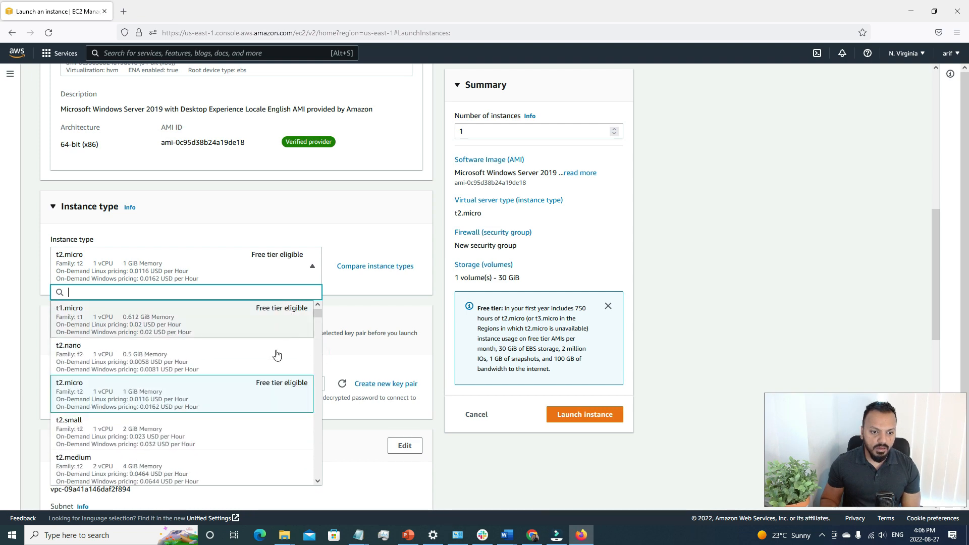
{"action": "left_click", "coordinate": [173, 393]}
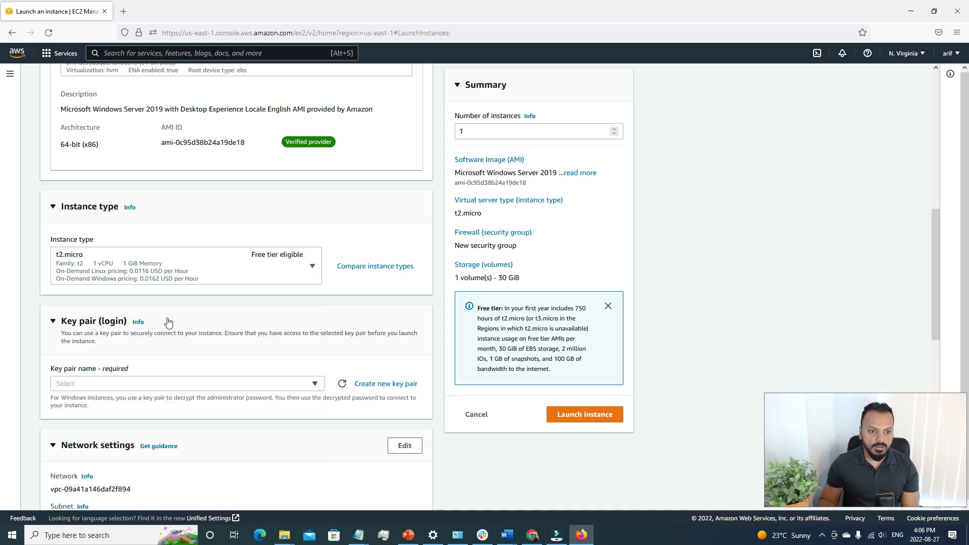
Step: Create a new key pair named test-key with the .pem private key format for the instance login
{"action": "scroll", "coordinate": [186, 338], "scroll_direction": "down", "scroll_amount": 2}
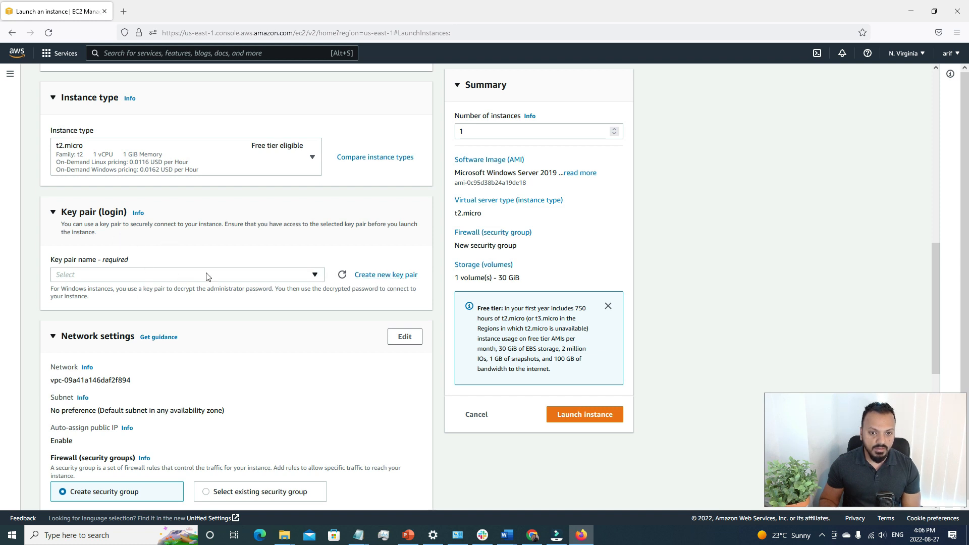
{"action": "left_click", "coordinate": [376, 275]}
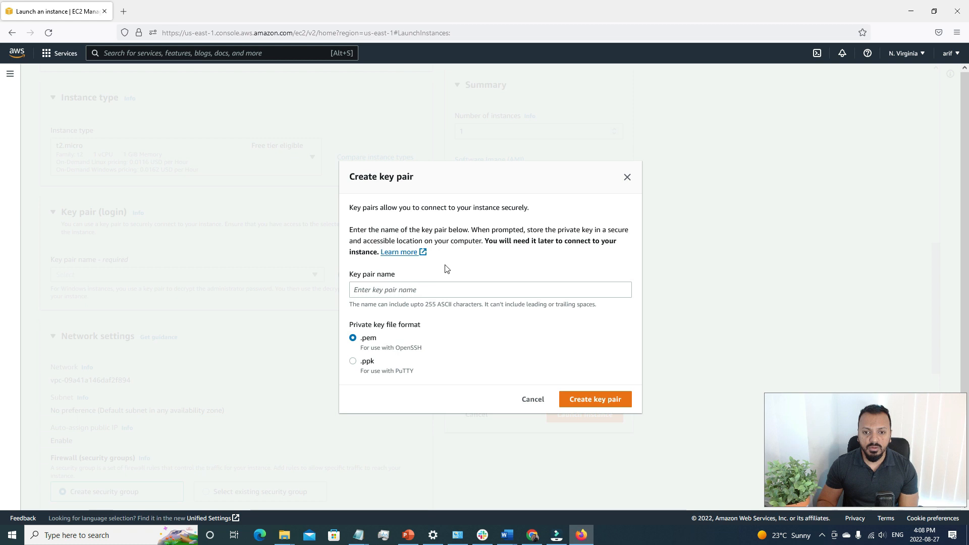
{"action": "left_click", "coordinate": [432, 291]}
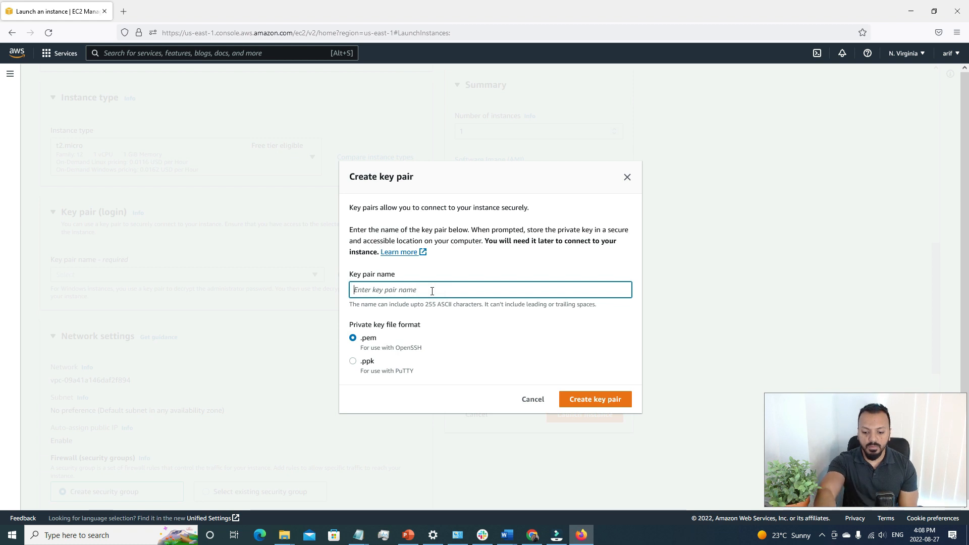
{"action": "type", "text": "te"}
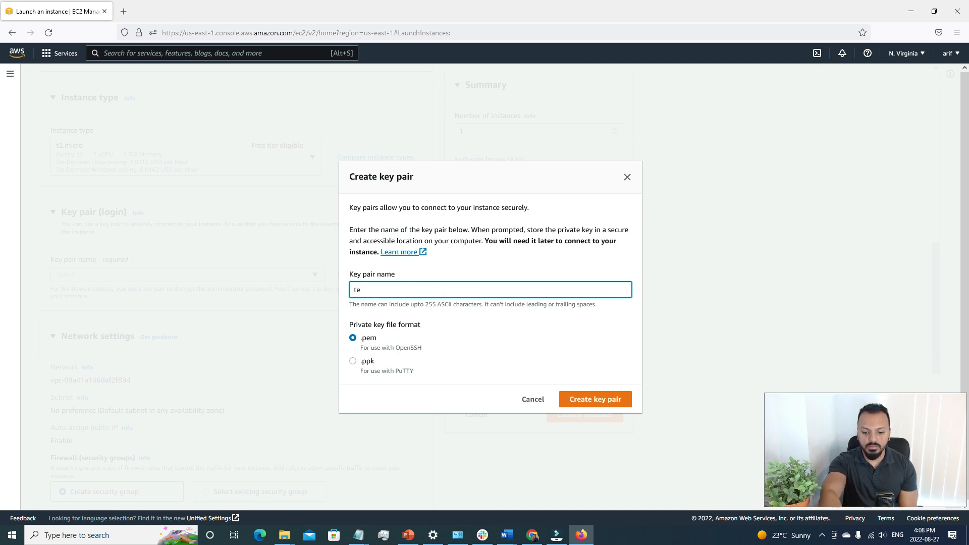
{"action": "type", "text": "st"}
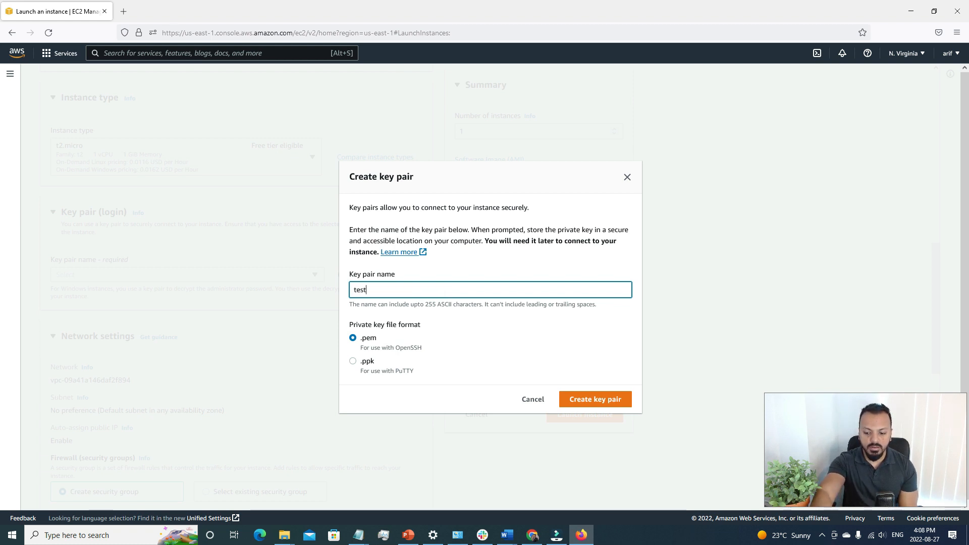
{"action": "type", "text": "-key"}
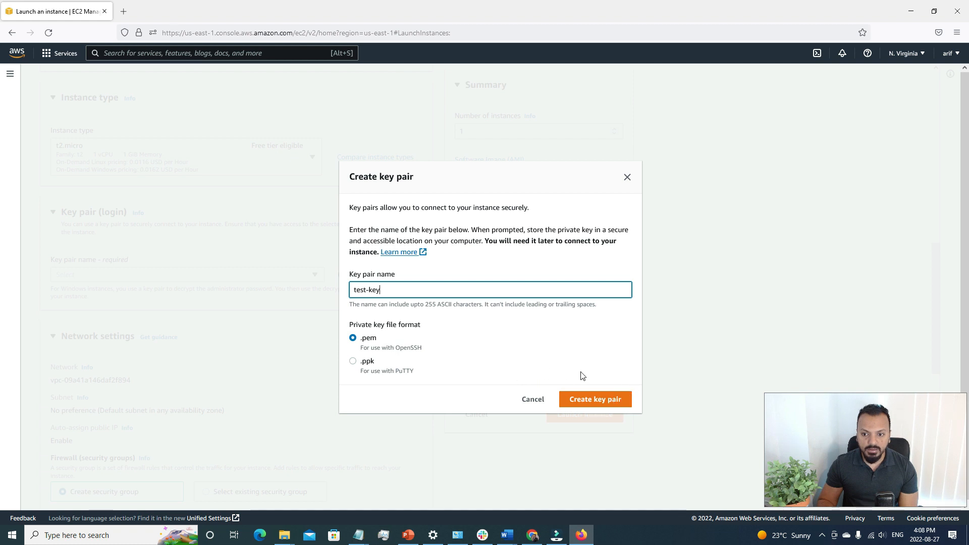
{"action": "left_click", "coordinate": [599, 401]}
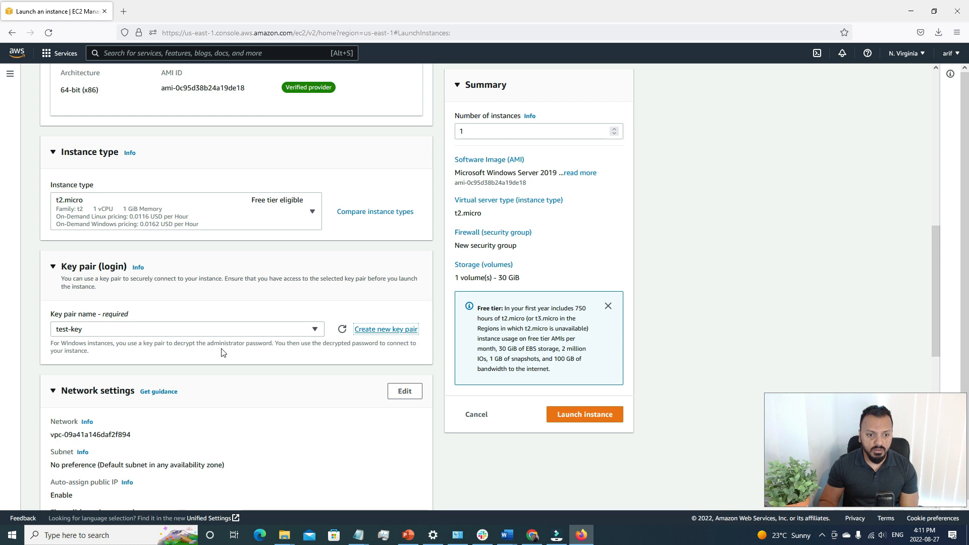
Step: Review the instance's network settings, security group traffic rules and root volume storage configuration
{"action": "scroll", "coordinate": [249, 352], "scroll_direction": "down", "scroll_amount": 2}
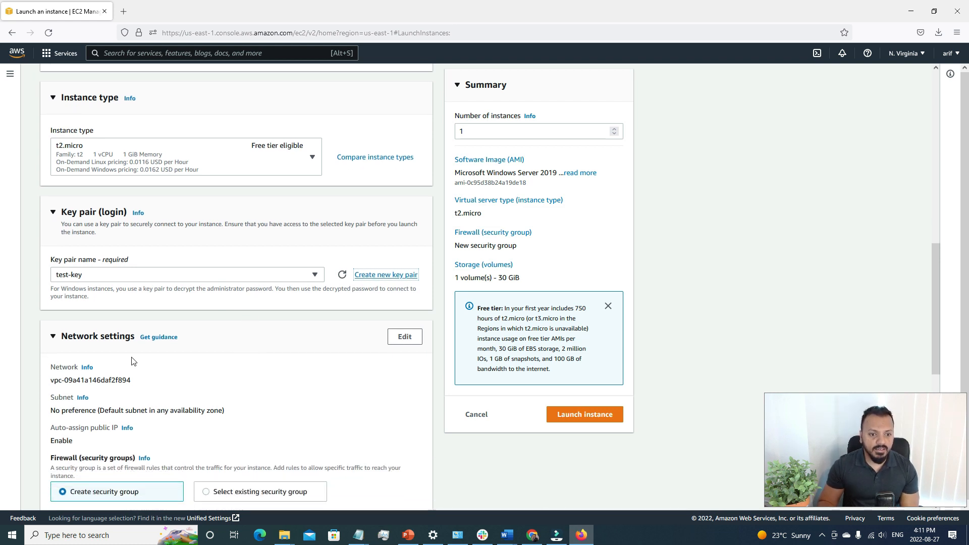
{"action": "scroll", "coordinate": [165, 363], "scroll_direction": "down", "scroll_amount": 4}
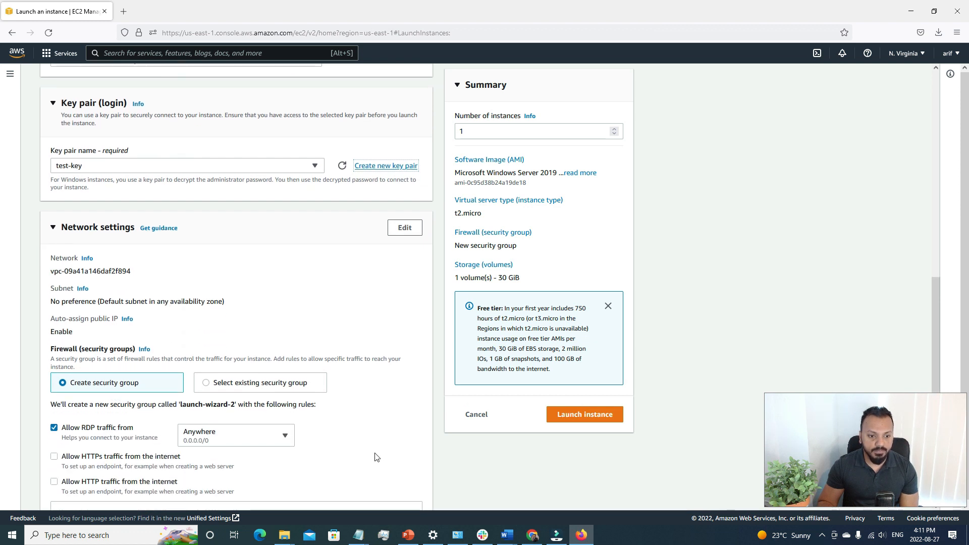
{"action": "scroll", "coordinate": [363, 455], "scroll_direction": "down", "scroll_amount": 4}
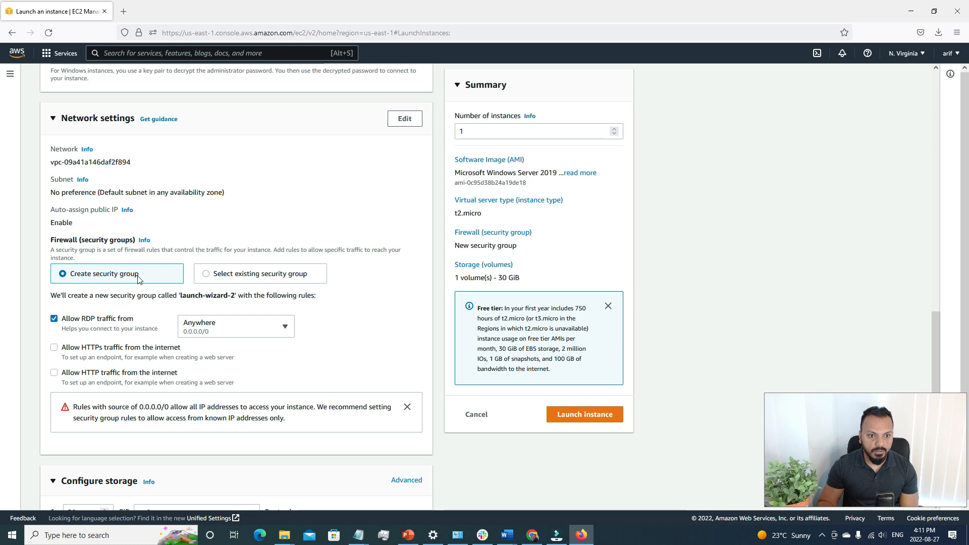
{"action": "scroll", "coordinate": [163, 283], "scroll_direction": "down", "scroll_amount": 1}
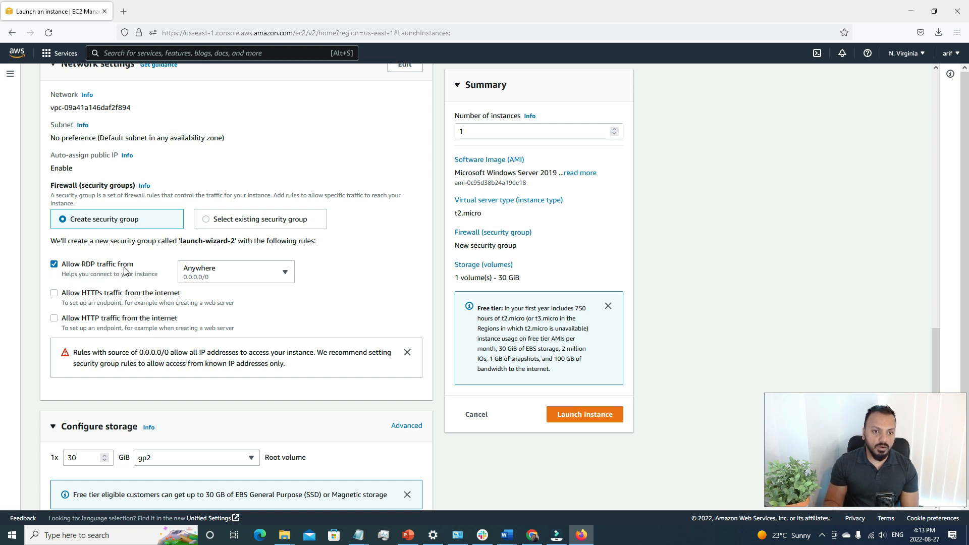
{"action": "scroll", "coordinate": [312, 330], "scroll_direction": "down", "scroll_amount": 1}
{"action": "scroll", "coordinate": [313, 330], "scroll_direction": "down", "scroll_amount": 3}
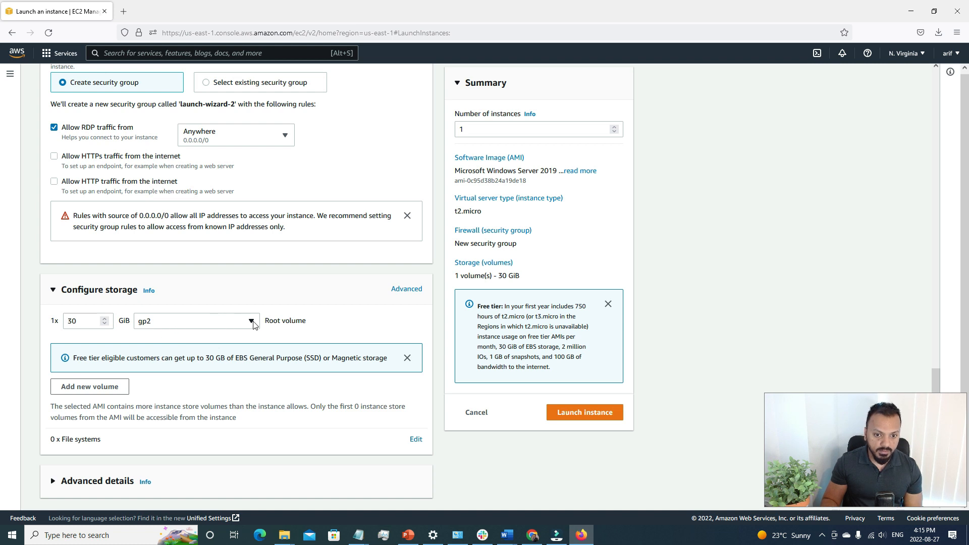
Step: Set the 30 GiB root volume's type to General purpose SSD (gp3), looking over the other available volume types
{"action": "left_click", "coordinate": [211, 330]}
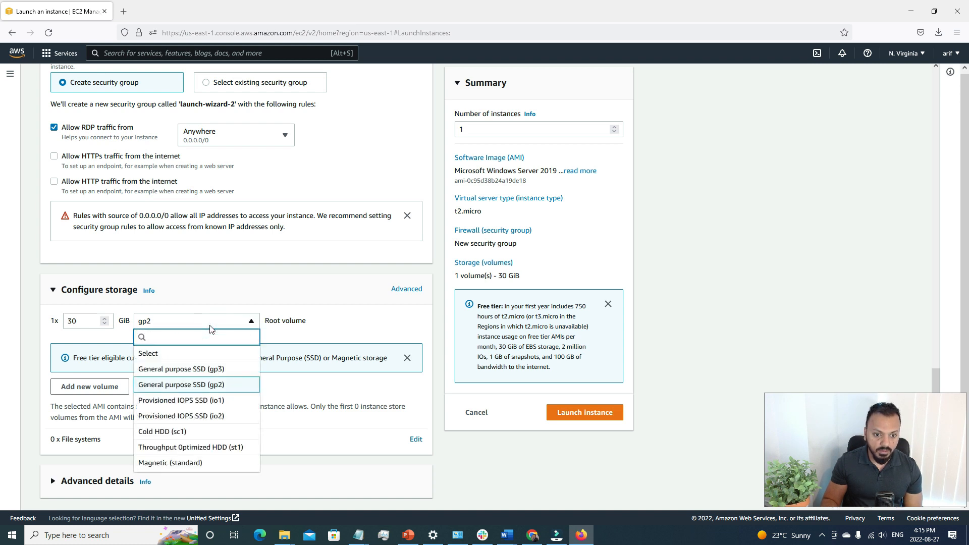
{"action": "left_click", "coordinate": [211, 370]}
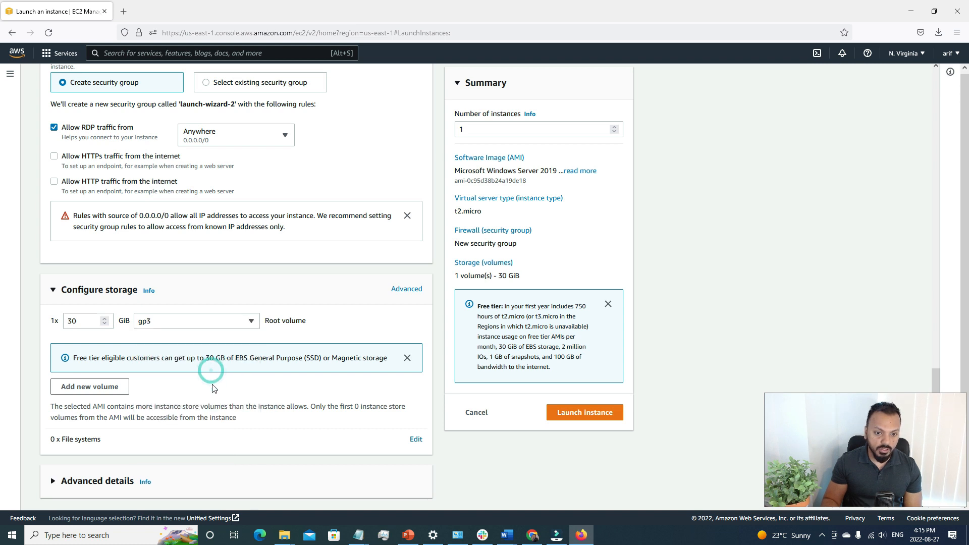
{"action": "left_click", "coordinate": [229, 321]}
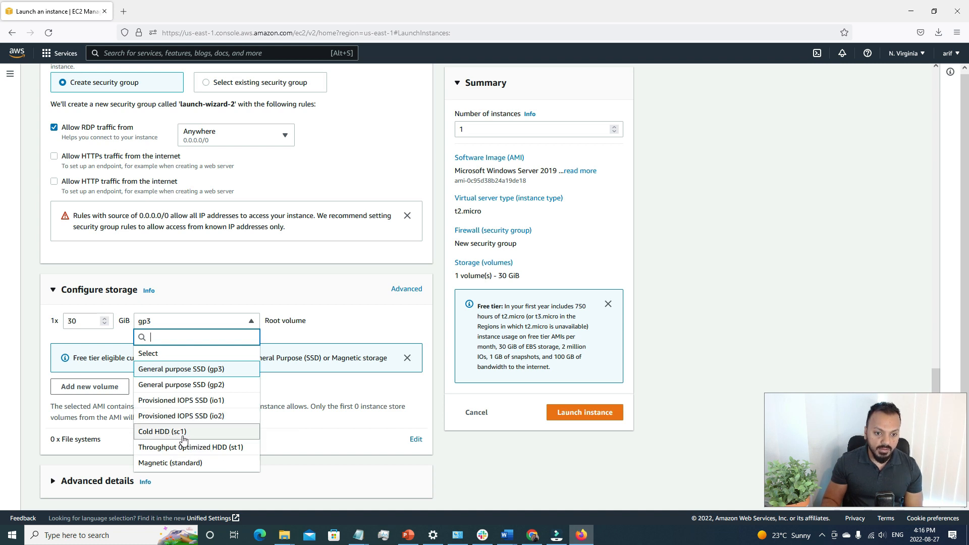
{"action": "left_click", "coordinate": [217, 372]}
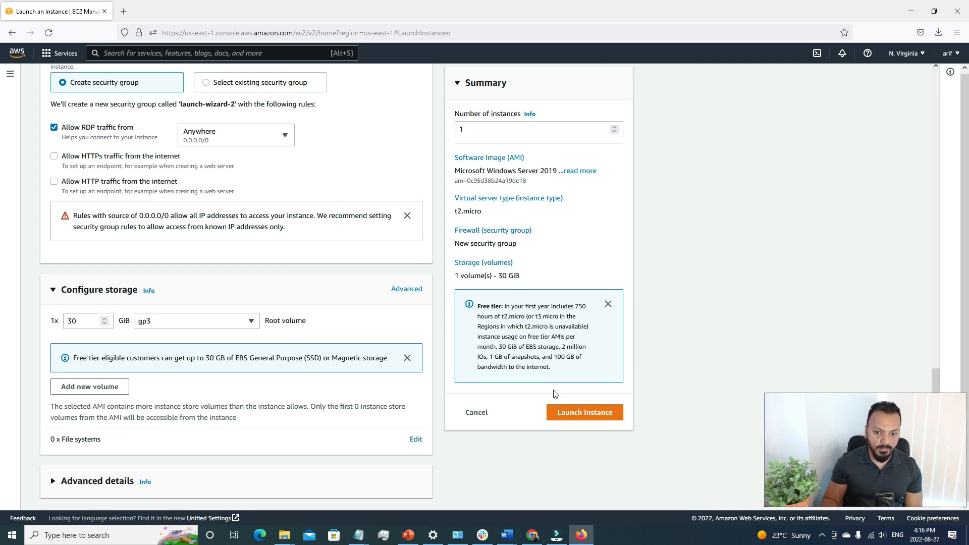
Step: Examine the instance's advanced details, from purchasing option and IAM instance profile down to metadata settings and user data
{"action": "left_click", "coordinate": [49, 484]}
{"action": "scroll", "coordinate": [505, 457], "scroll_direction": "down", "scroll_amount": 5}
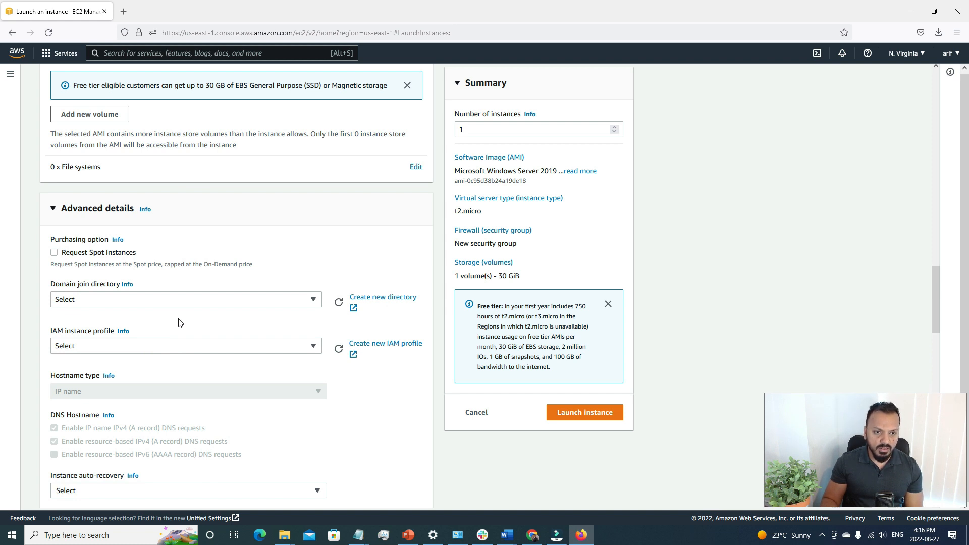
{"action": "scroll", "coordinate": [376, 374], "scroll_direction": "down", "scroll_amount": 2}
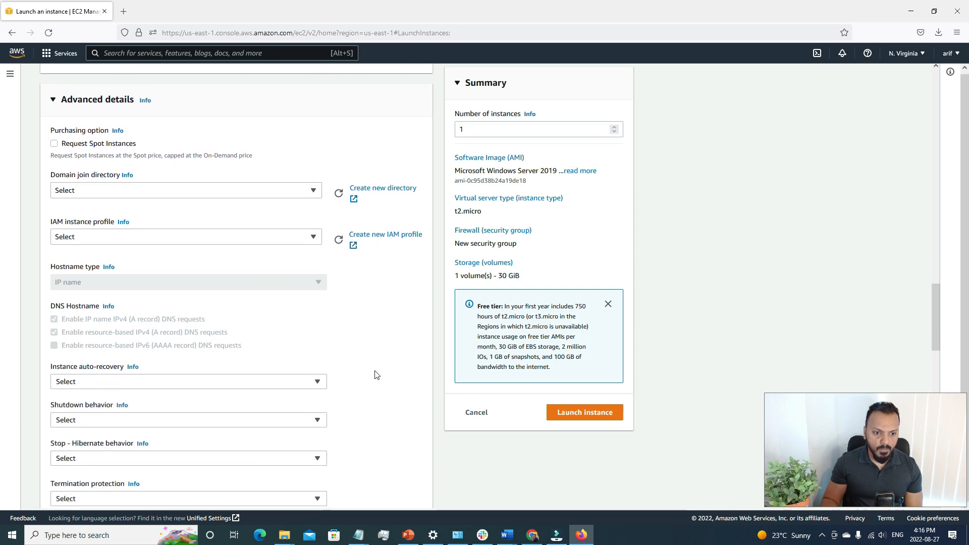
{"action": "scroll", "coordinate": [376, 374], "scroll_direction": "down", "scroll_amount": 3}
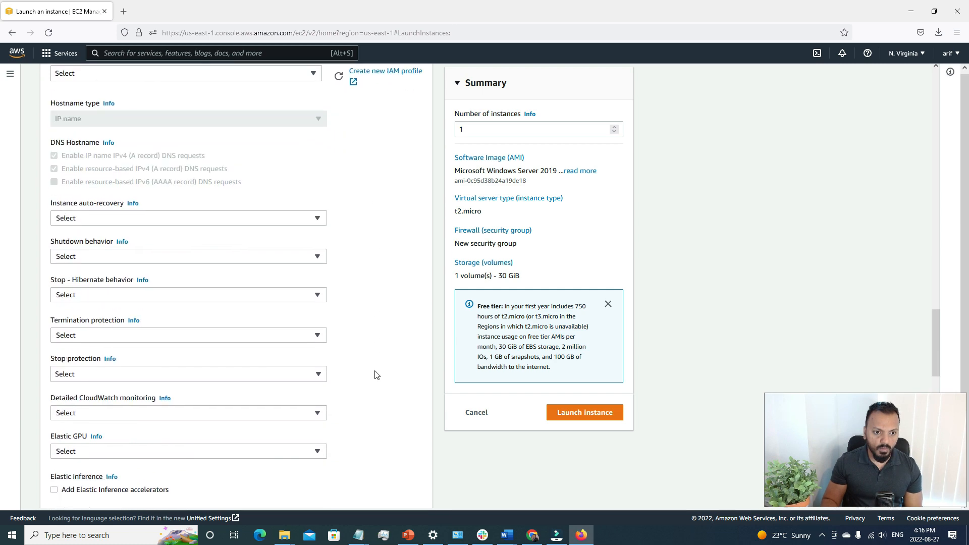
{"action": "scroll", "coordinate": [376, 375], "scroll_direction": "down", "scroll_amount": 10}
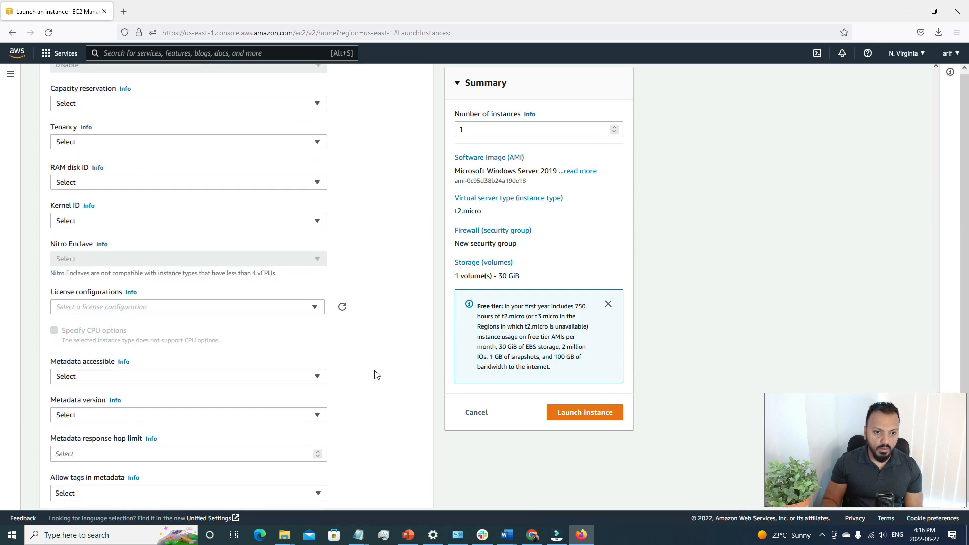
{"action": "scroll", "coordinate": [377, 375], "scroll_direction": "down", "scroll_amount": 4}
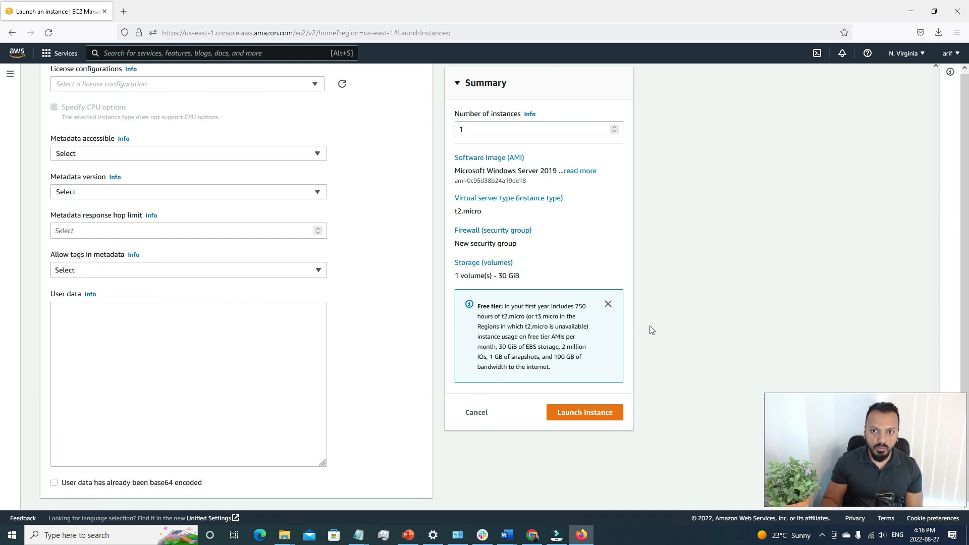
{"action": "scroll", "coordinate": [650, 329], "scroll_direction": "up", "scroll_amount": 2}
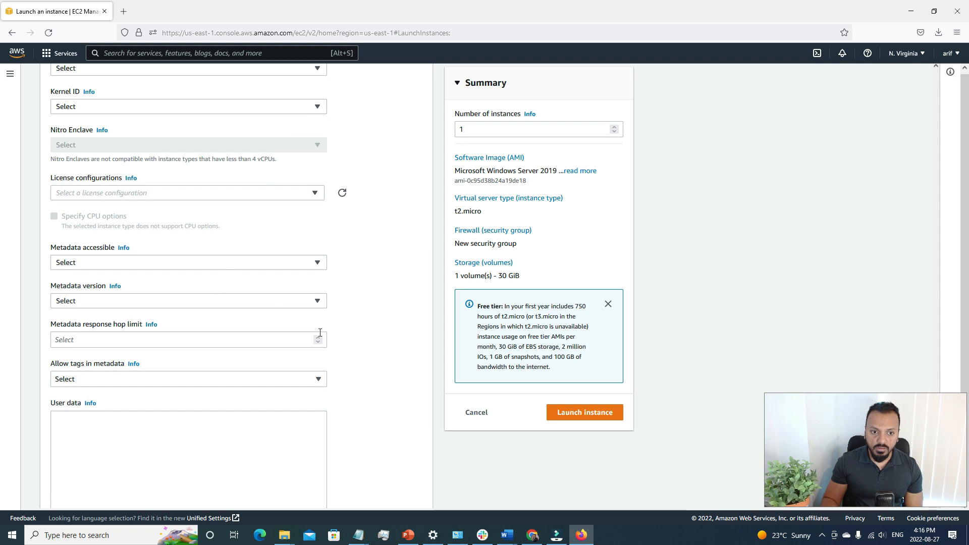
{"action": "scroll", "coordinate": [320, 333], "scroll_direction": "down", "scroll_amount": 2}
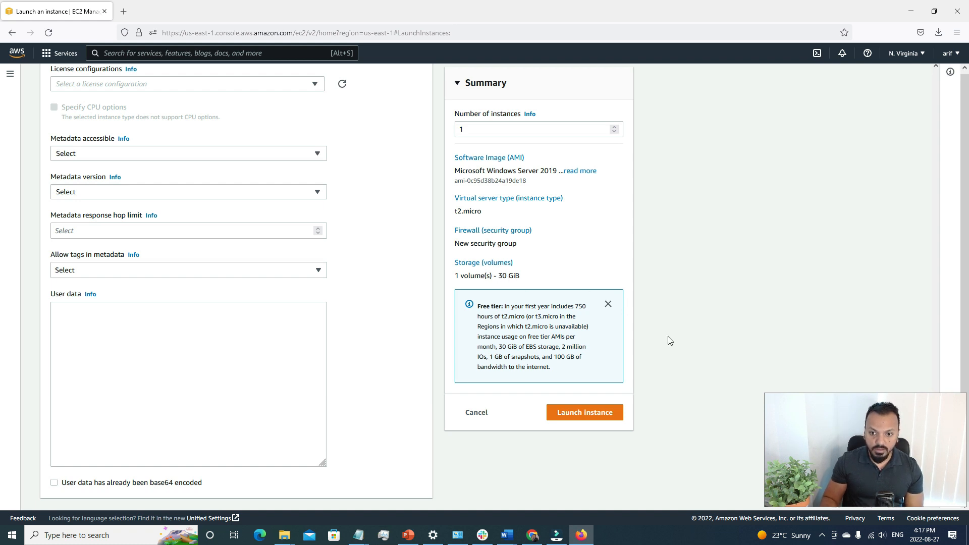
Step: Launch the configured instance and expand its launch log
{"action": "left_click", "coordinate": [602, 417]}
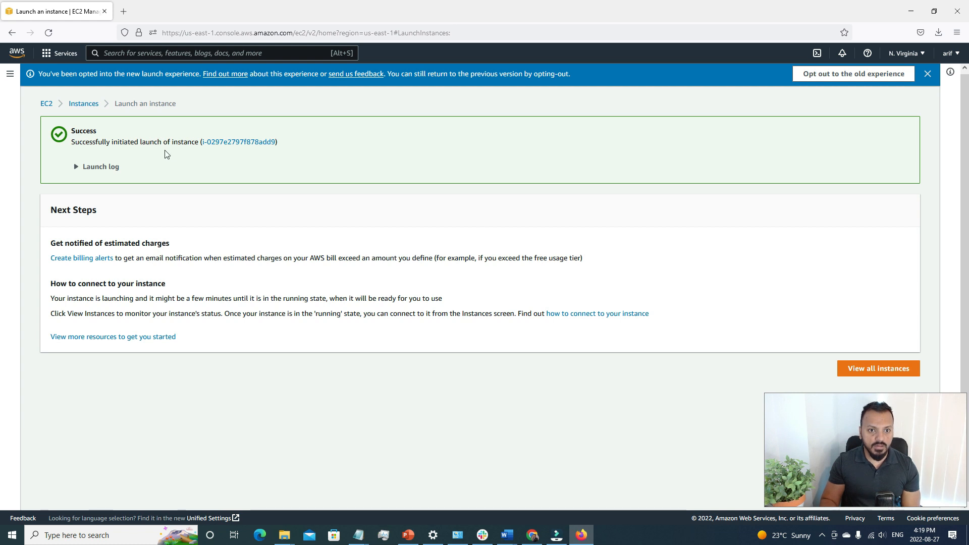
{"action": "left_click", "coordinate": [77, 167]}
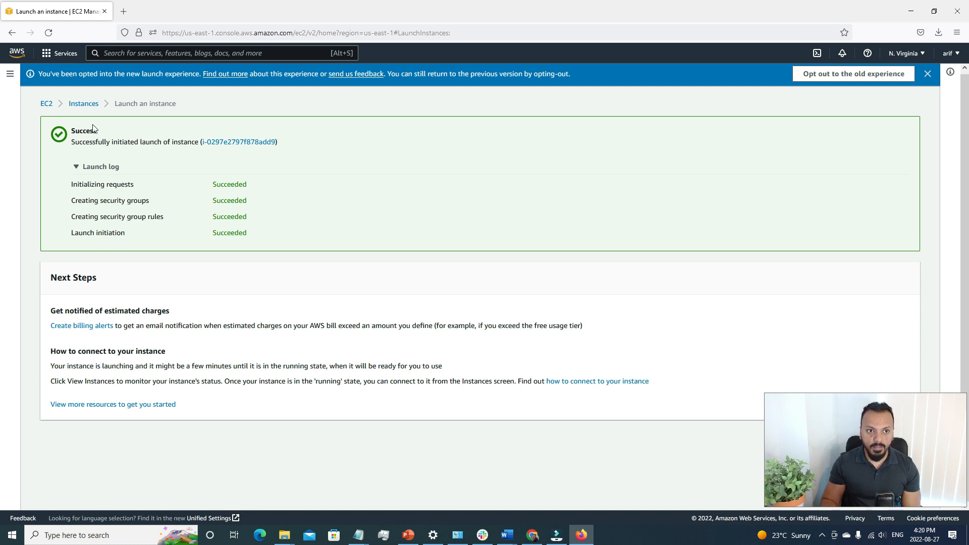
Step: Open the instances list and read the system and instance status checks of windows-server with their explanations
{"action": "left_click", "coordinate": [84, 104]}
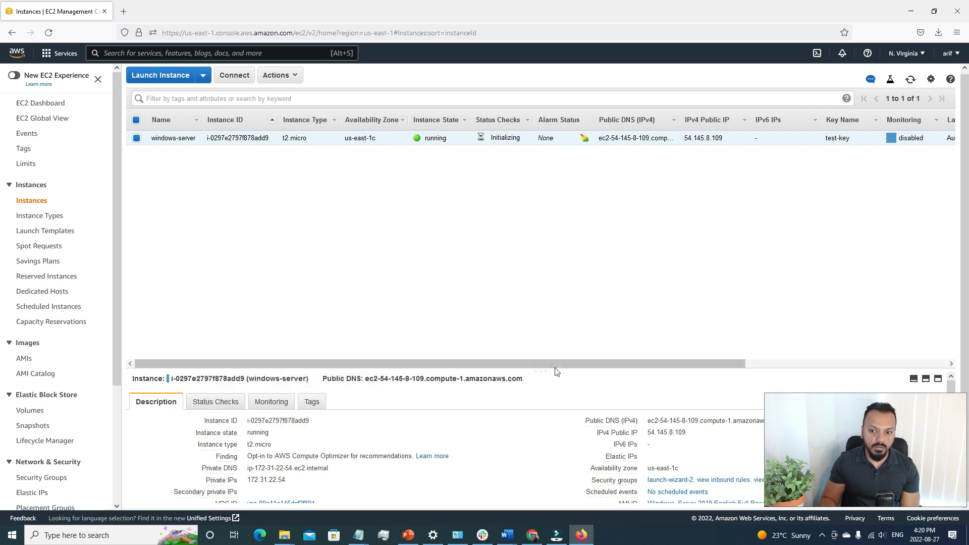
{"action": "left_click", "coordinate": [216, 407]}
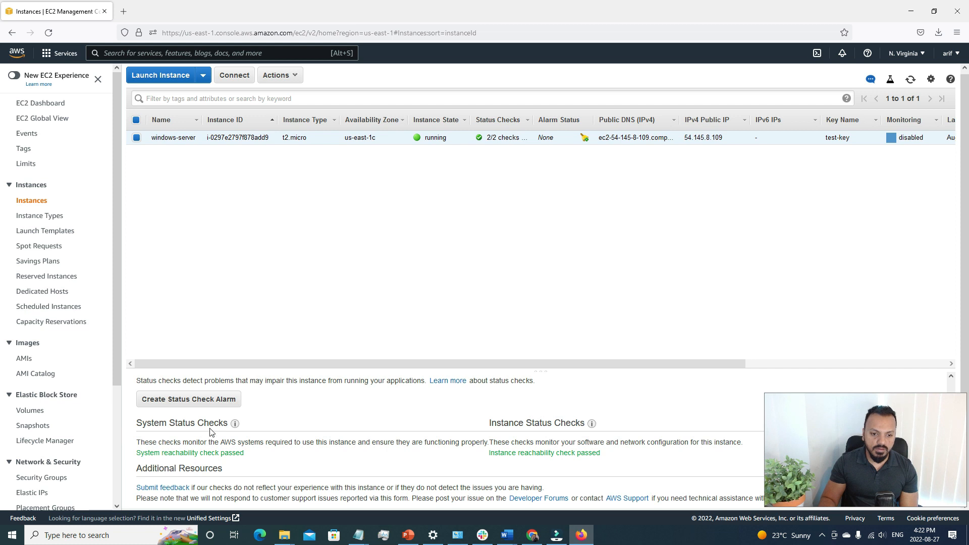
{"action": "mouse_move", "coordinate": [234, 425]}
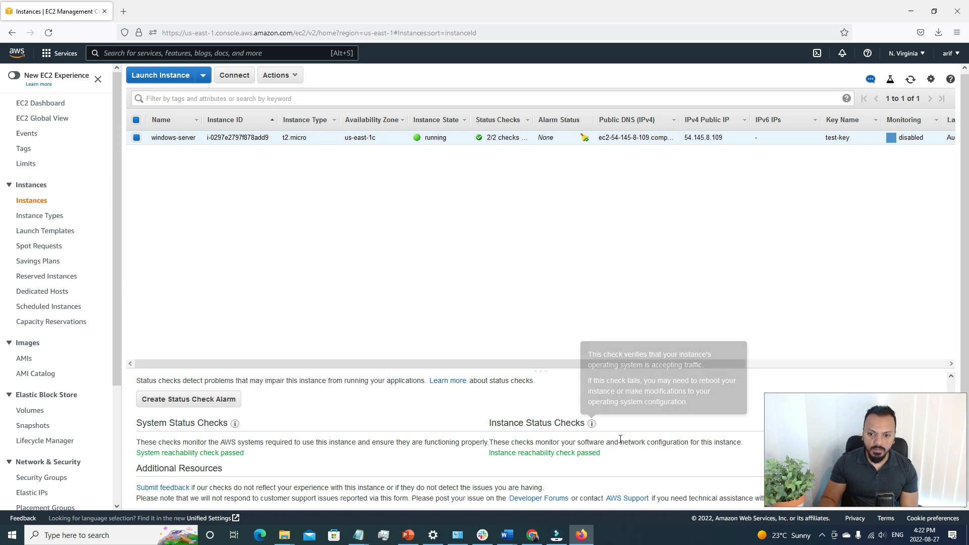
{"action": "mouse_move", "coordinate": [591, 426]}
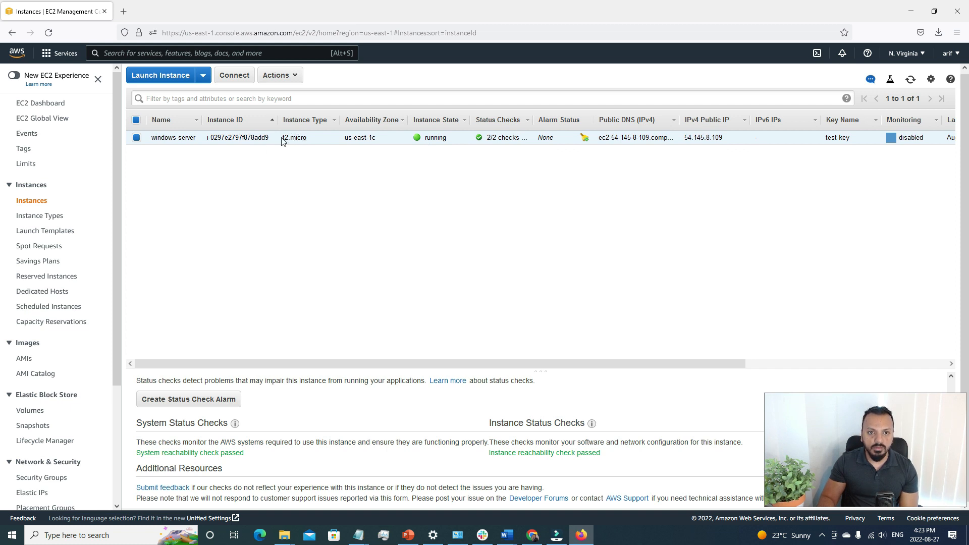
Step: Decrypt the windows-server Administrator password using the test-key.pem key pair file, copy the password and close the connection details
{"action": "left_click", "coordinate": [230, 78]}
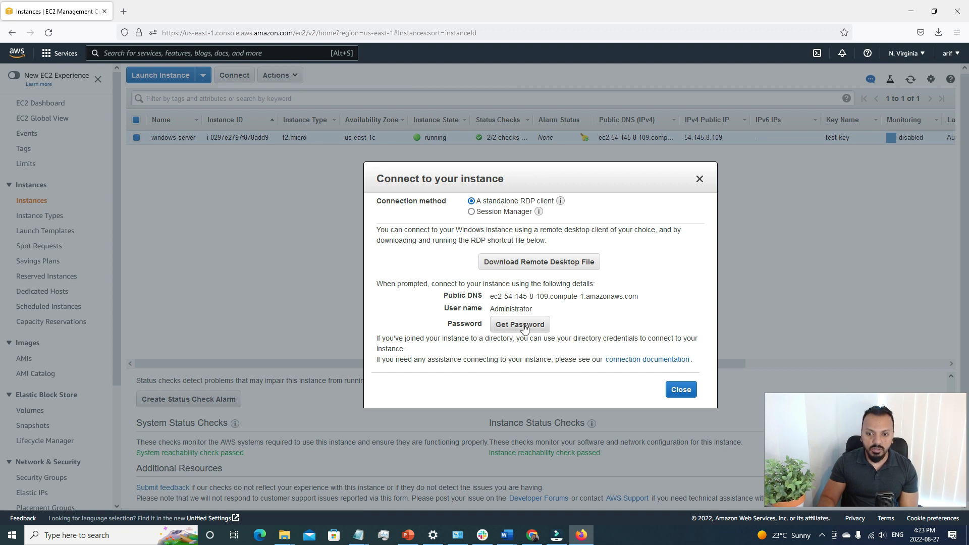
{"action": "left_click", "coordinate": [540, 330]}
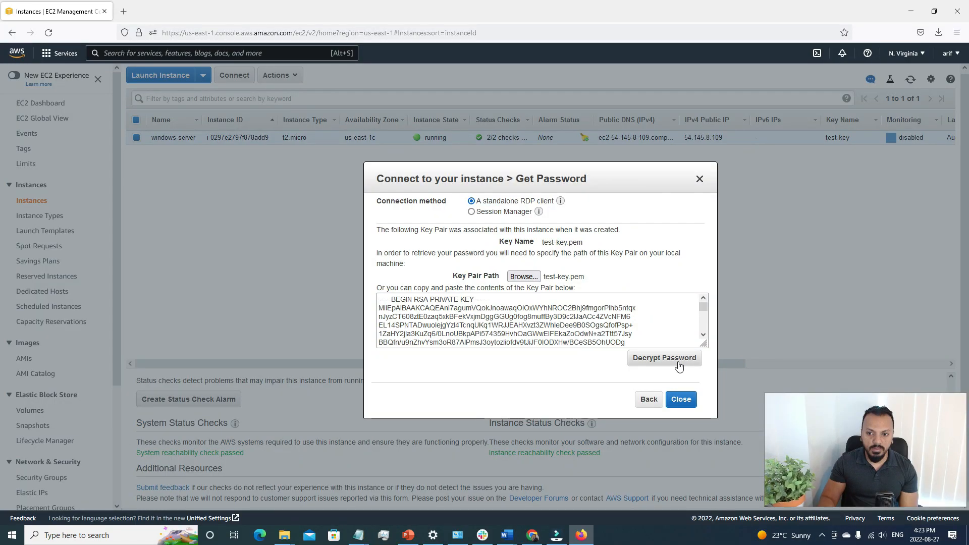
{"action": "left_click", "coordinate": [665, 358]}
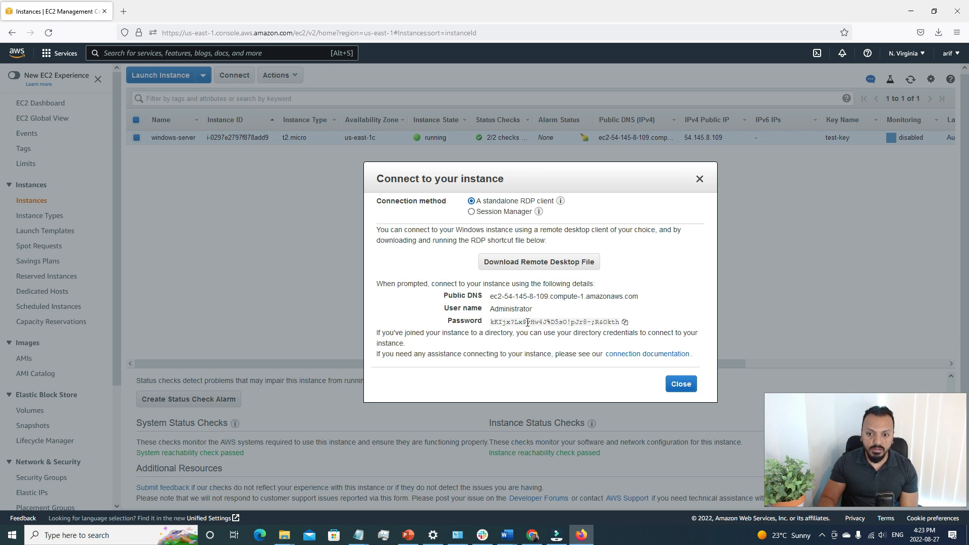
{"action": "left_click", "coordinate": [625, 323]}
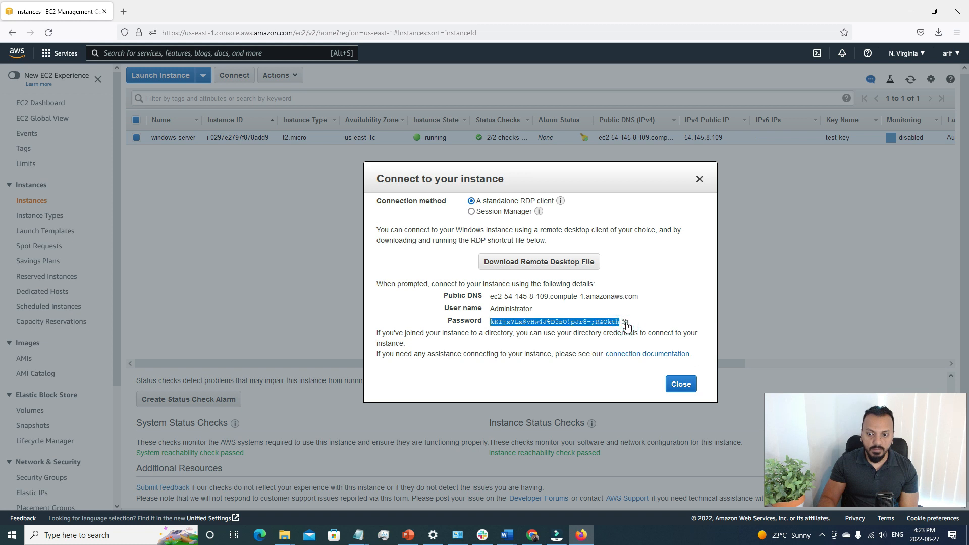
{"action": "left_click", "coordinate": [675, 310]}
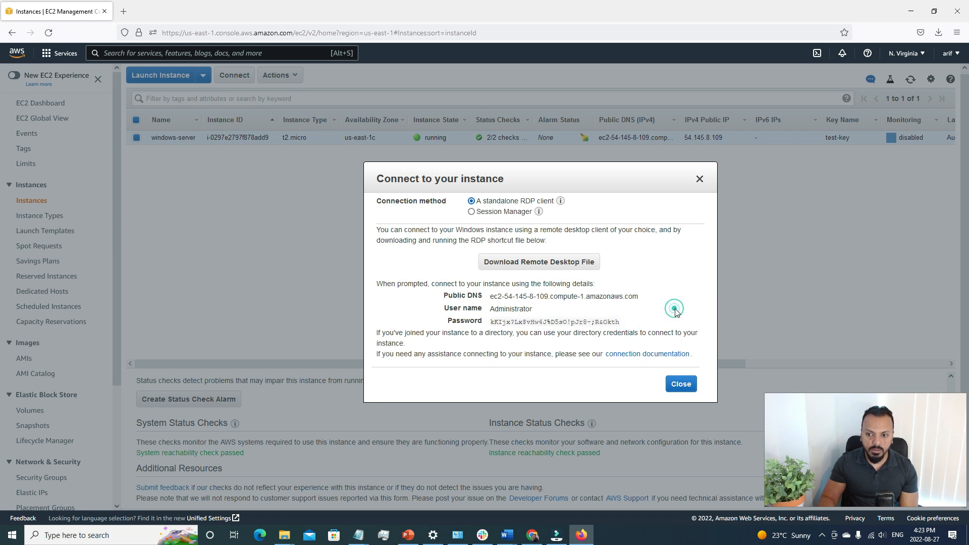
{"action": "left_click", "coordinate": [681, 384]}
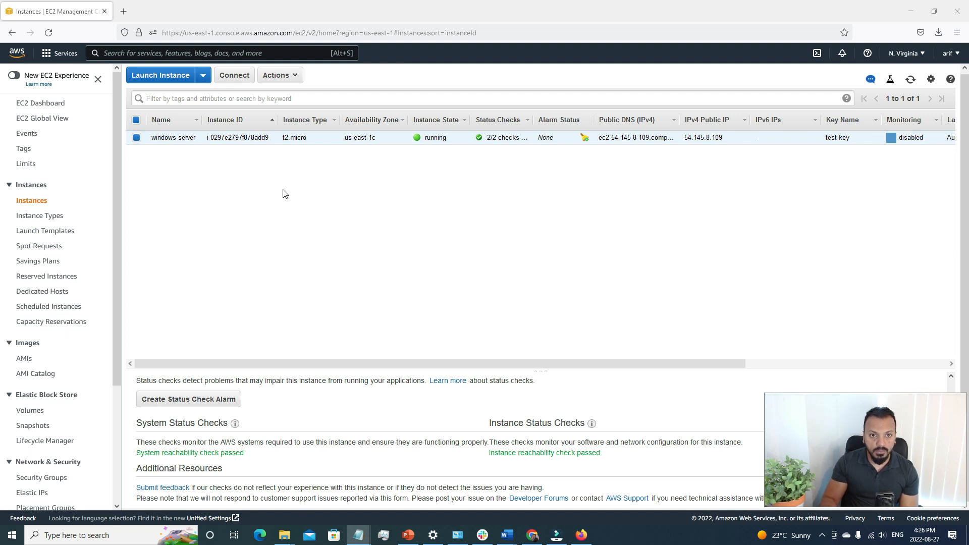
Step: Download the Remote Desktop file for windows-server using the standalone RDP client method and open the file
{"action": "left_click", "coordinate": [231, 79]}
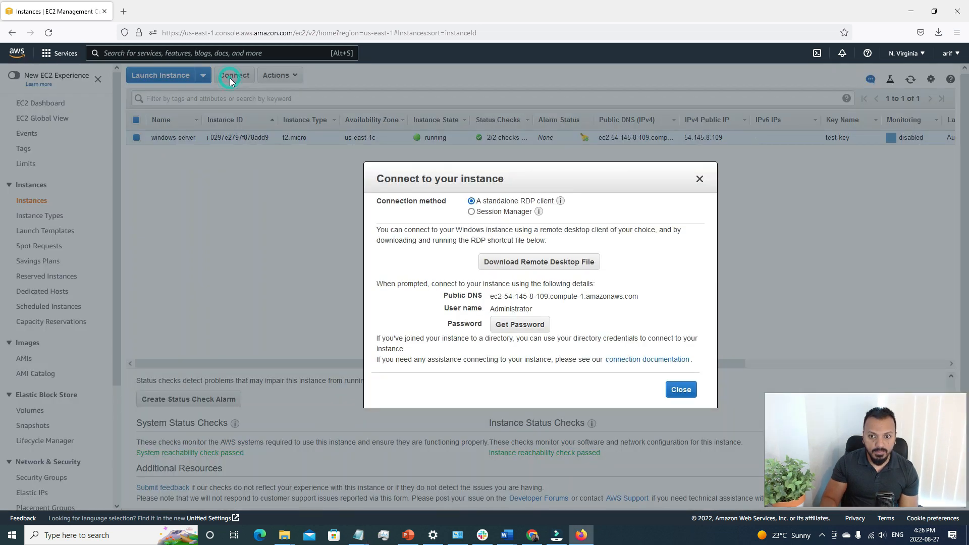
{"action": "left_click", "coordinate": [549, 267]}
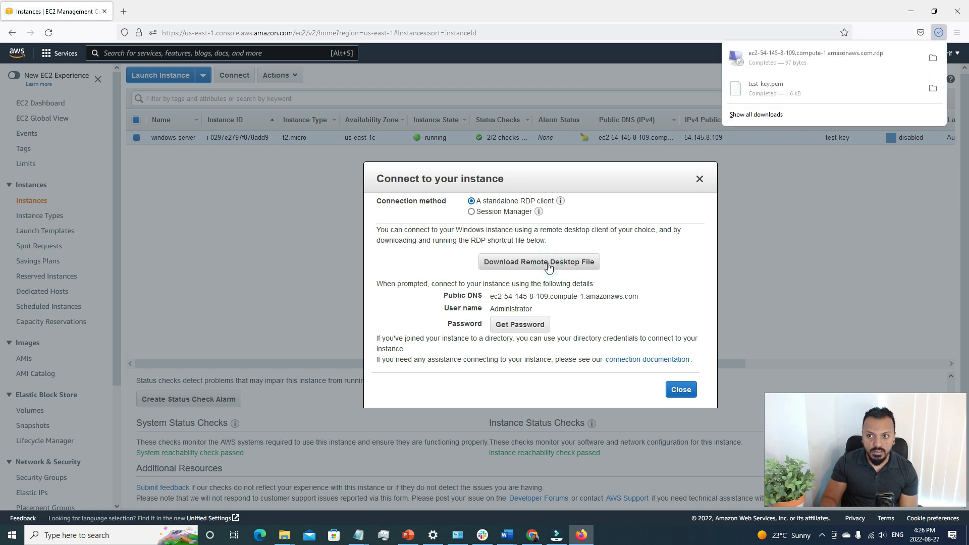
{"action": "left_click", "coordinate": [782, 56]}
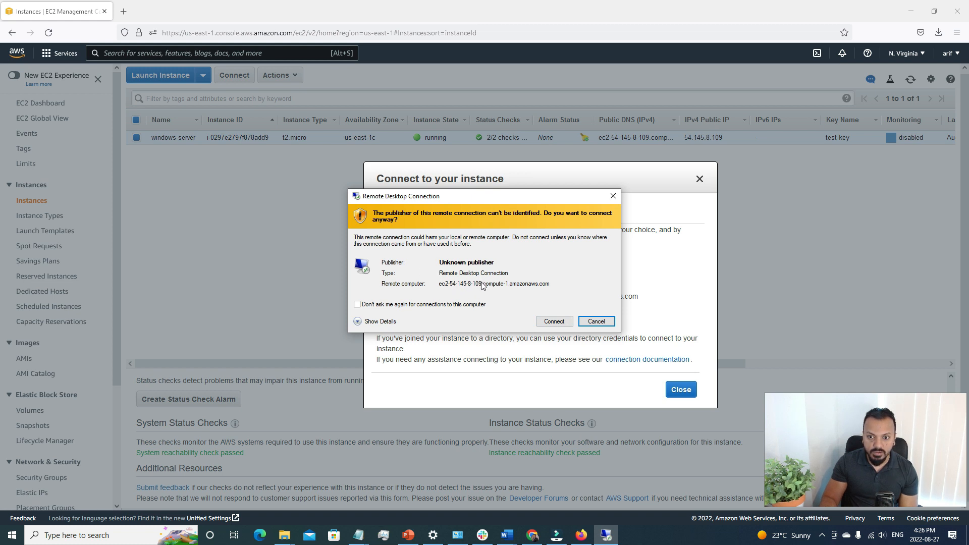
Step: Connect to the remote computer, paste the Administrator account password and accept the untrusted certificate
{"action": "left_click", "coordinate": [554, 321]}
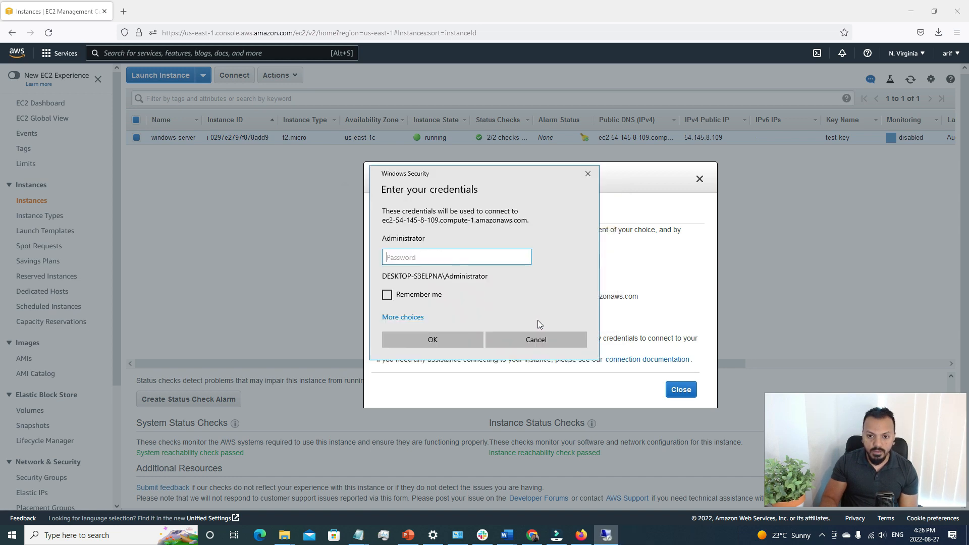
{"action": "right_click", "coordinate": [430, 258]}
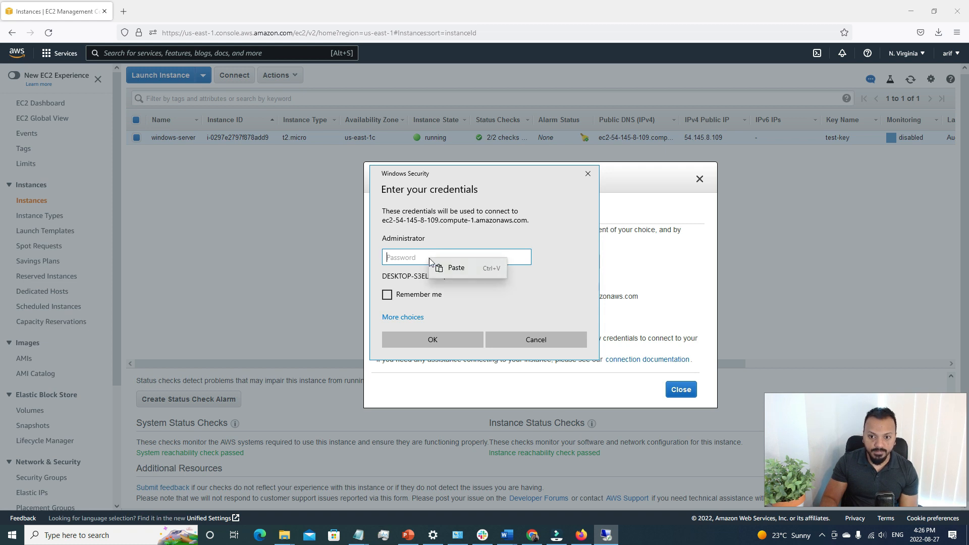
{"action": "left_click", "coordinate": [471, 268]}
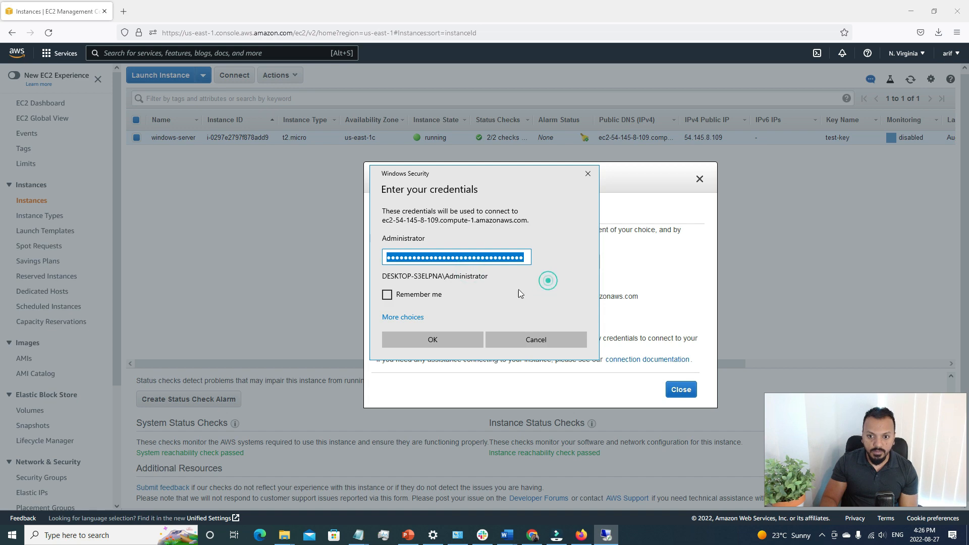
{"action": "left_click", "coordinate": [455, 341]}
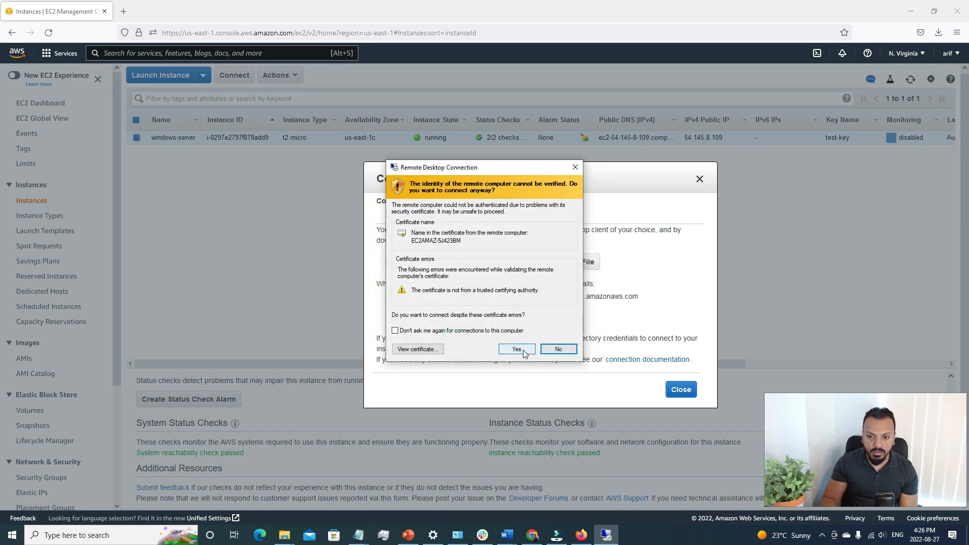
{"action": "left_click", "coordinate": [524, 353]}
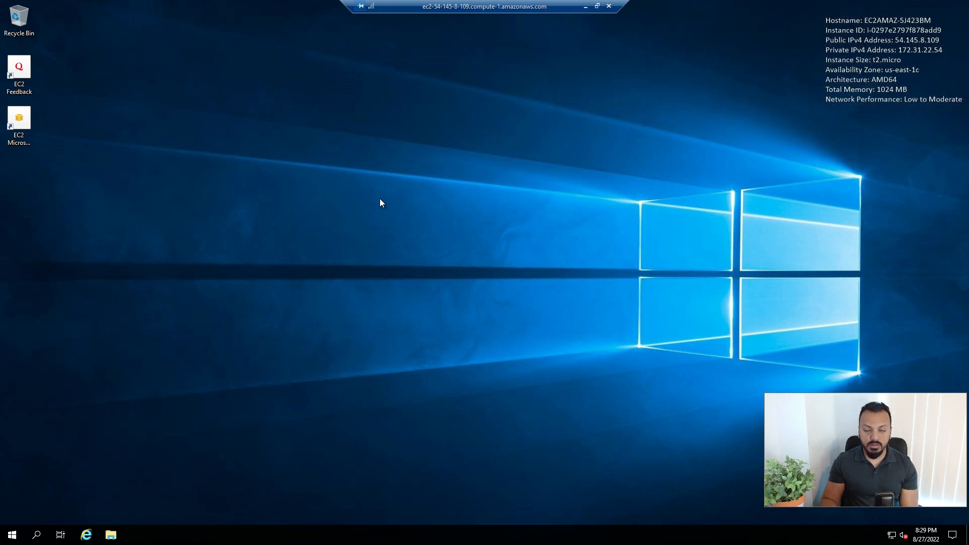
Step: Disconnect the remote desktop session and show the description details of the windows-server instance
{"action": "left_click", "coordinate": [609, 7]}
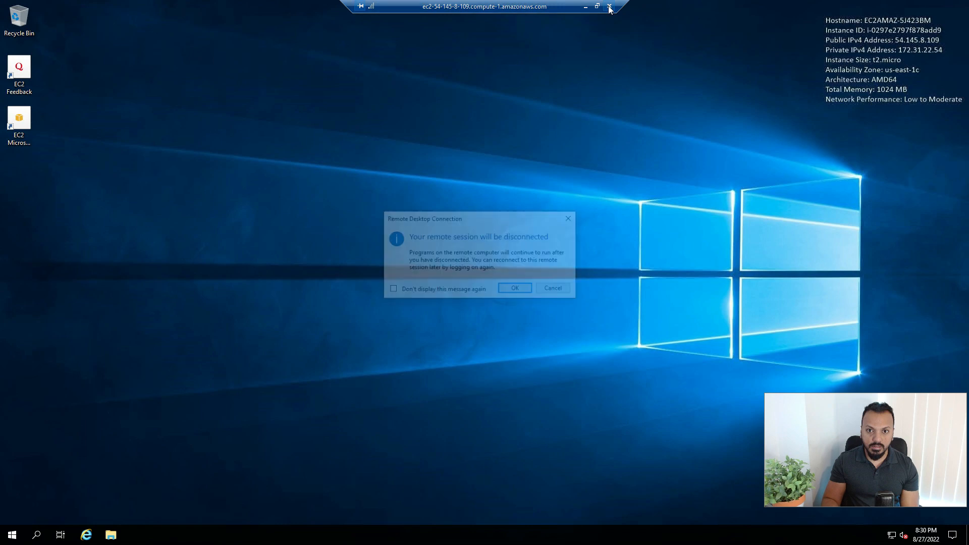
{"action": "left_click", "coordinate": [520, 290]}
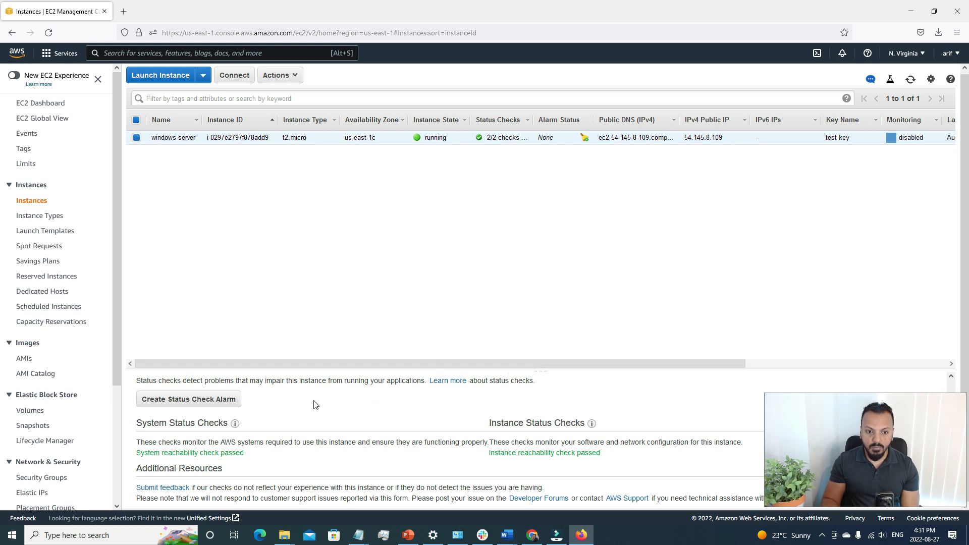
{"action": "scroll", "coordinate": [316, 404], "scroll_direction": "up", "scroll_amount": 2}
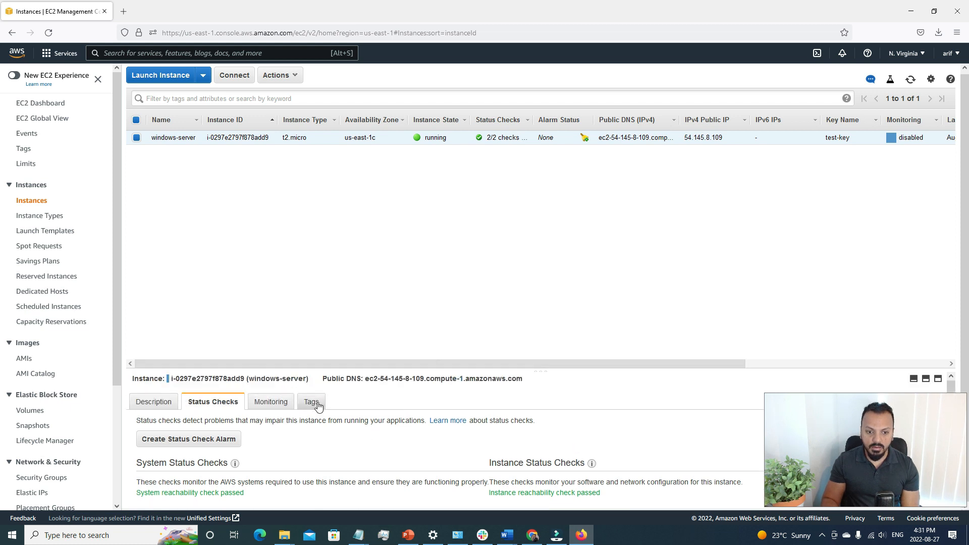
{"action": "left_click", "coordinate": [161, 407]}
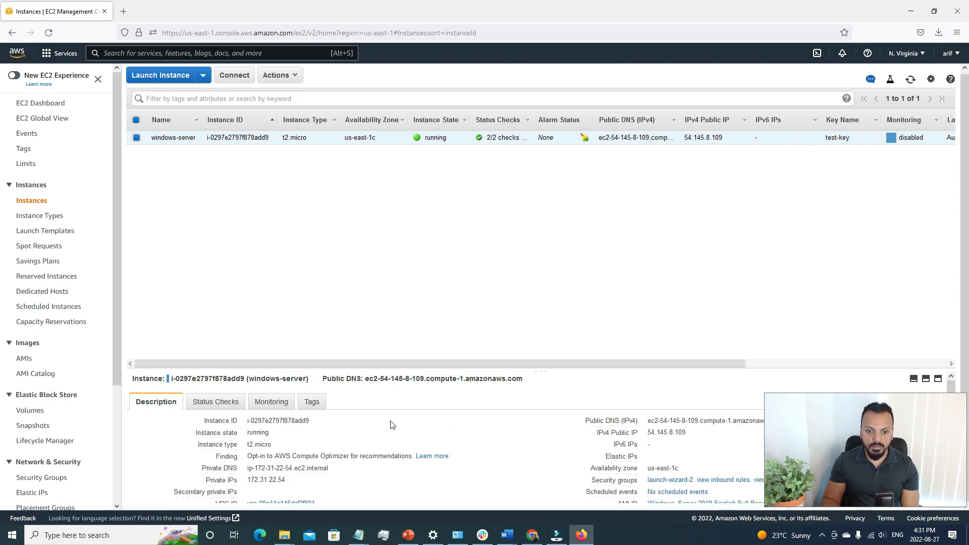
Step: Review the description details of the windows-server instance, including its private and public IP addresses, security group, platform and block devices
{"action": "scroll", "coordinate": [391, 424], "scroll_direction": "down", "scroll_amount": 2}
{"action": "scroll", "coordinate": [361, 424], "scroll_direction": "up", "scroll_amount": 2}
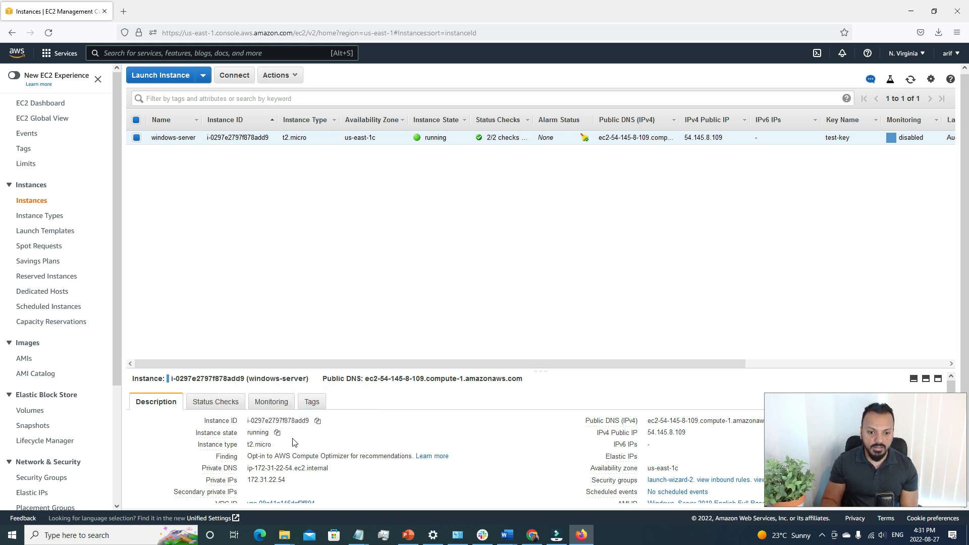
{"action": "scroll", "coordinate": [272, 434], "scroll_direction": "down", "scroll_amount": 2}
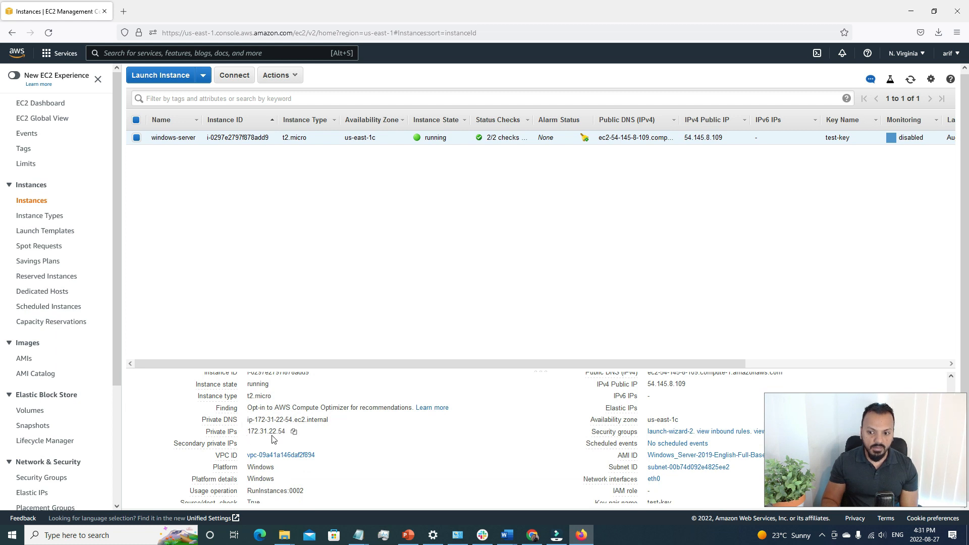
{"action": "scroll", "coordinate": [461, 446], "scroll_direction": "up", "scroll_amount": 2}
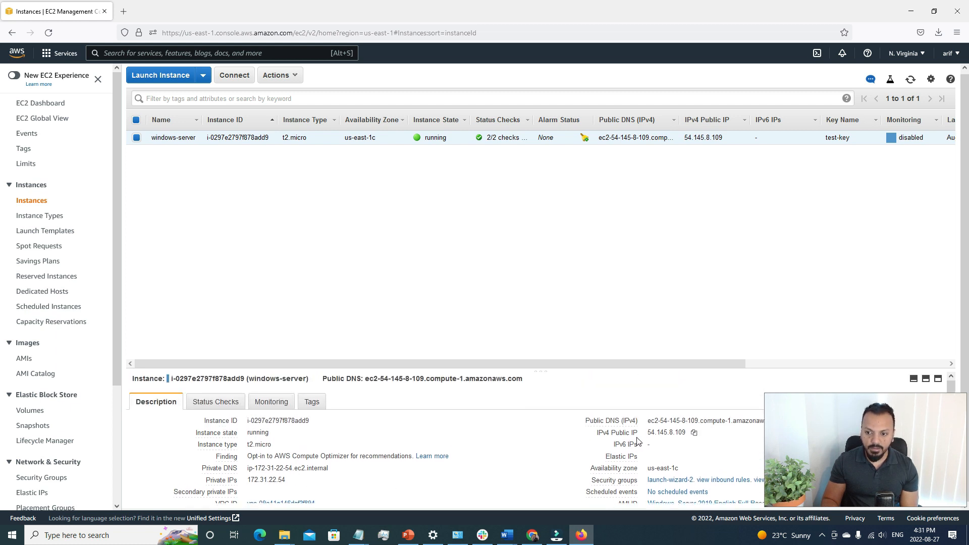
{"action": "left_click", "coordinate": [694, 432]}
{"action": "scroll", "coordinate": [481, 437], "scroll_direction": "down", "scroll_amount": 5}
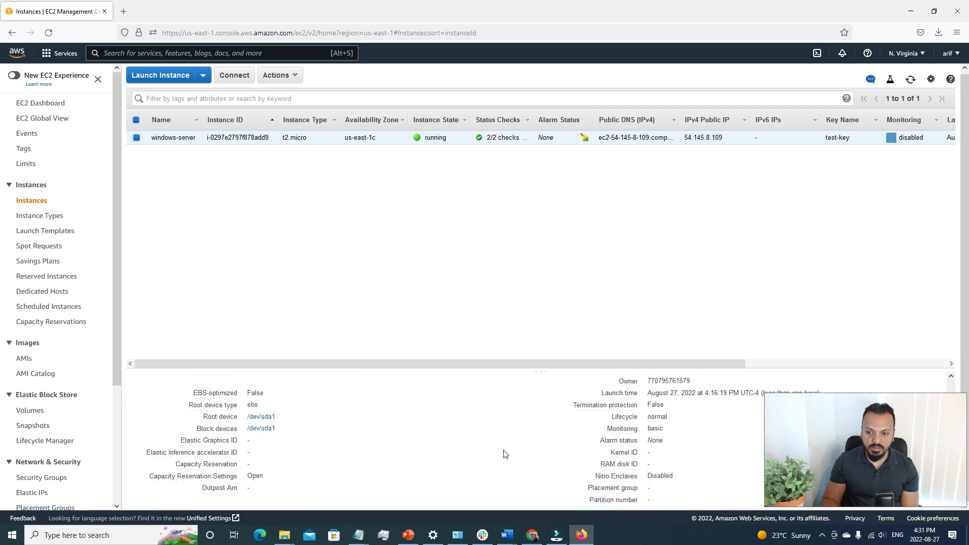
{"action": "scroll", "coordinate": [504, 454], "scroll_direction": "down", "scroll_amount": 3}
{"action": "scroll", "coordinate": [483, 465], "scroll_direction": "up", "scroll_amount": 3}
{"action": "scroll", "coordinate": [477, 465], "scroll_direction": "up", "scroll_amount": 3}
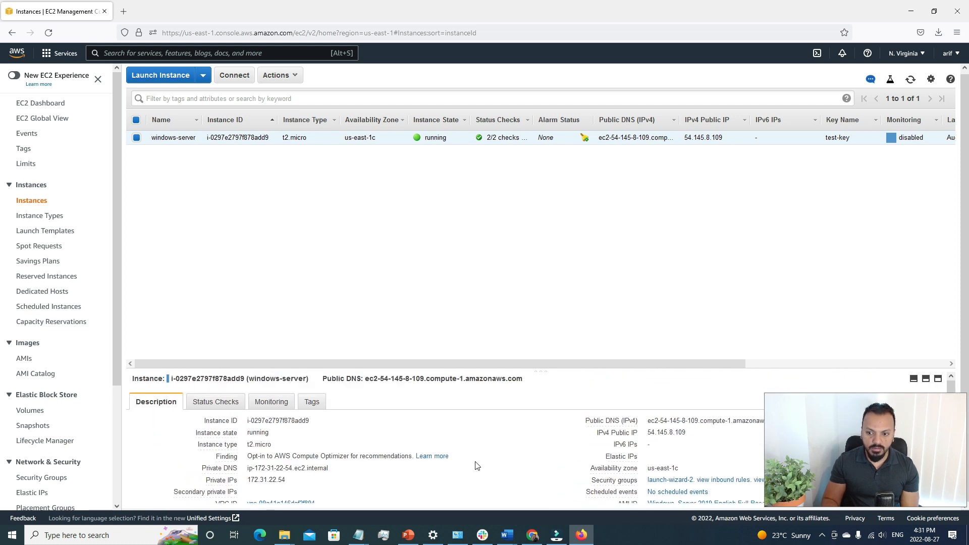
{"action": "scroll", "coordinate": [477, 465], "scroll_direction": "down", "scroll_amount": 1}
Step: Copy the IPv4 public IP of the windows-server instance and open the Remote Desktop Connection app
{"action": "mouse_move", "coordinate": [614, 431]}
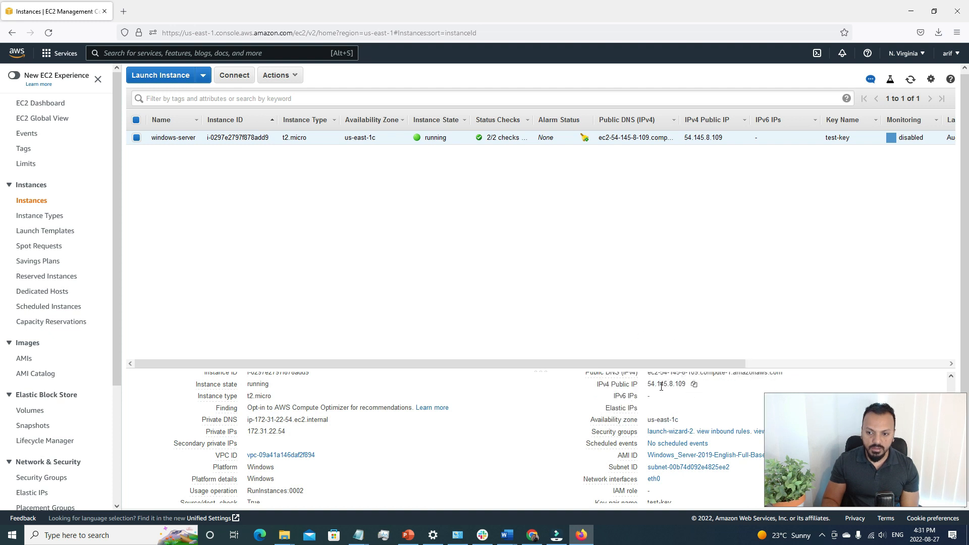
{"action": "left_click", "coordinate": [694, 385]}
{"action": "left_click", "coordinate": [12, 535]}
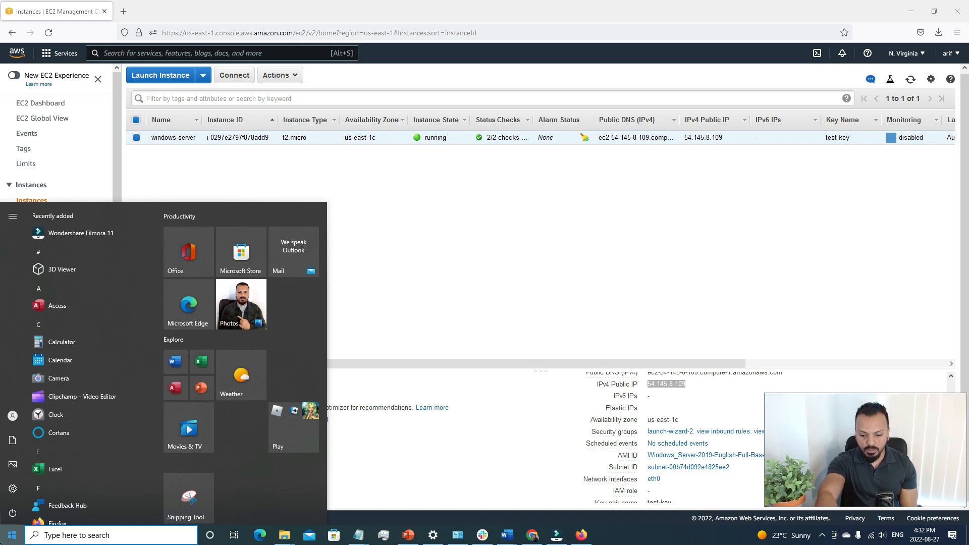
{"action": "type", "text": "r"}
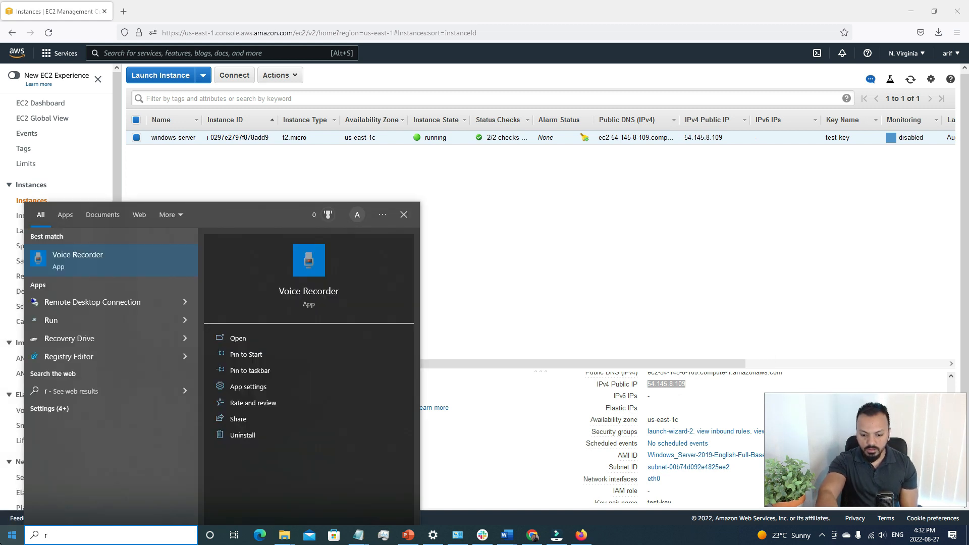
{"action": "type", "text": "dp"}
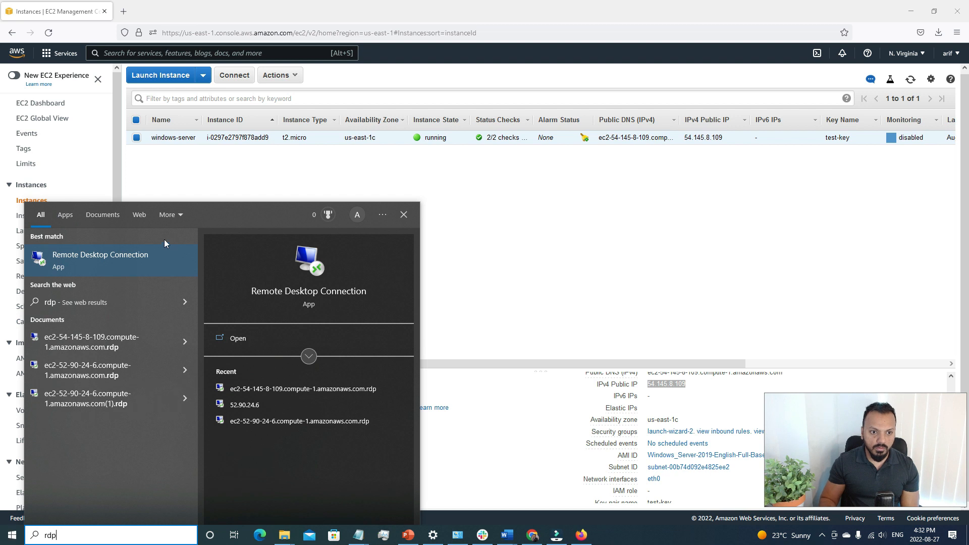
{"action": "left_click", "coordinate": [135, 256]}
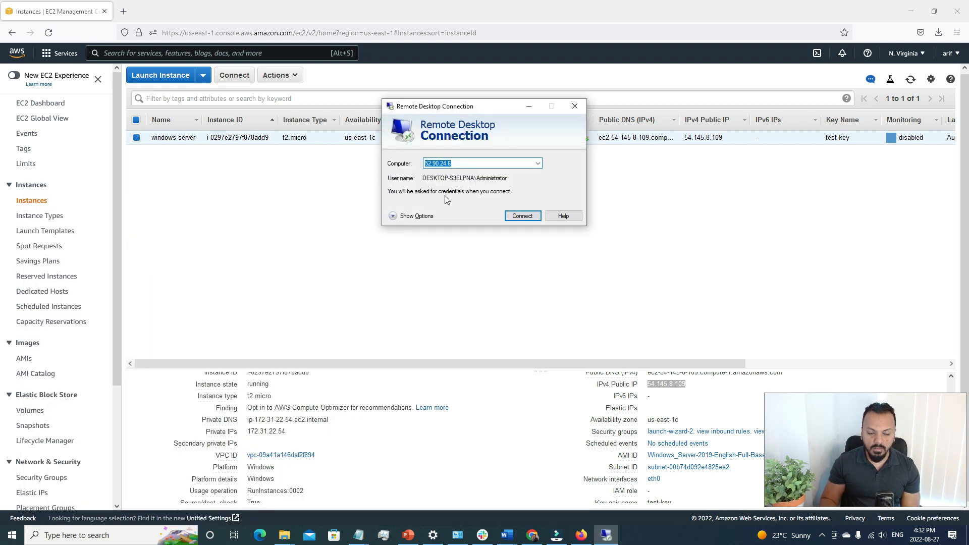
Step: Replace the computer address in Remote Desktop Connection with the copied public IP 54.145.8.109
{"action": "mouse_move", "coordinate": [671, 386]}
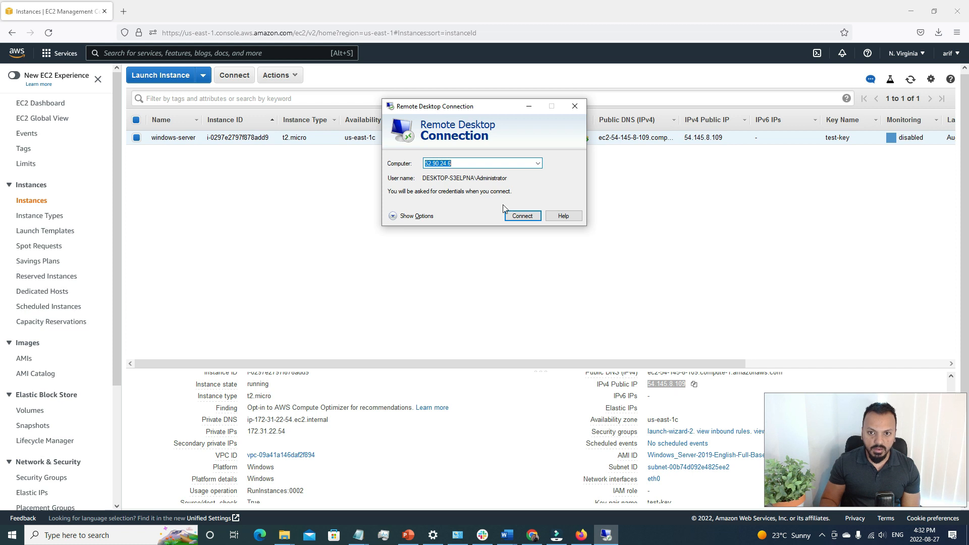
{"action": "left_click", "coordinate": [452, 164]}
{"action": "double_click", "coordinate": [452, 164]}
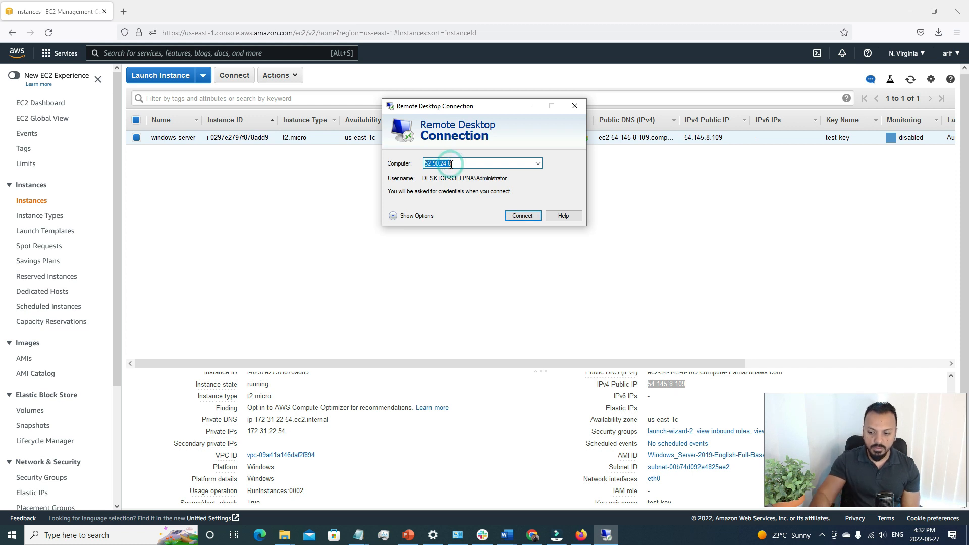
{"action": "key", "text": "BackSpace"}
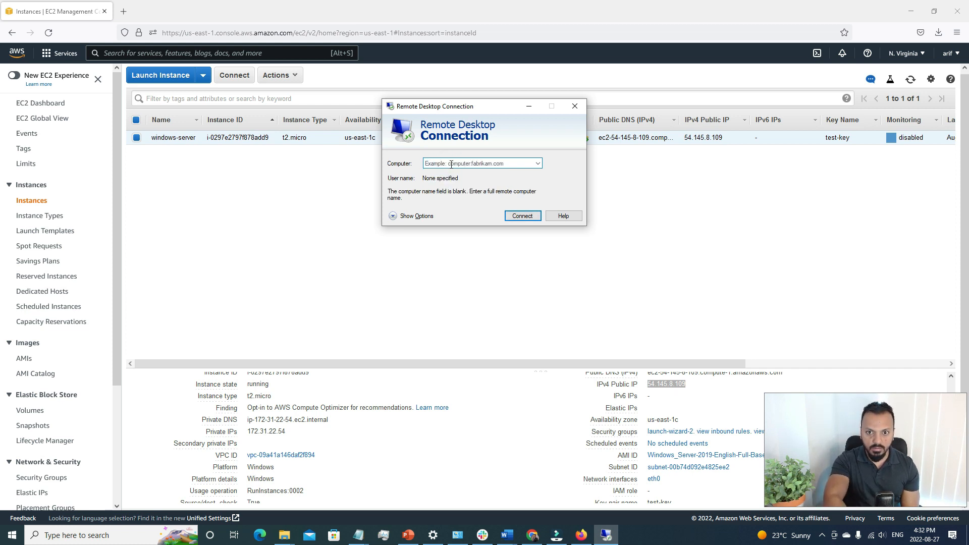
{"action": "key", "text": "ctrl+v"}
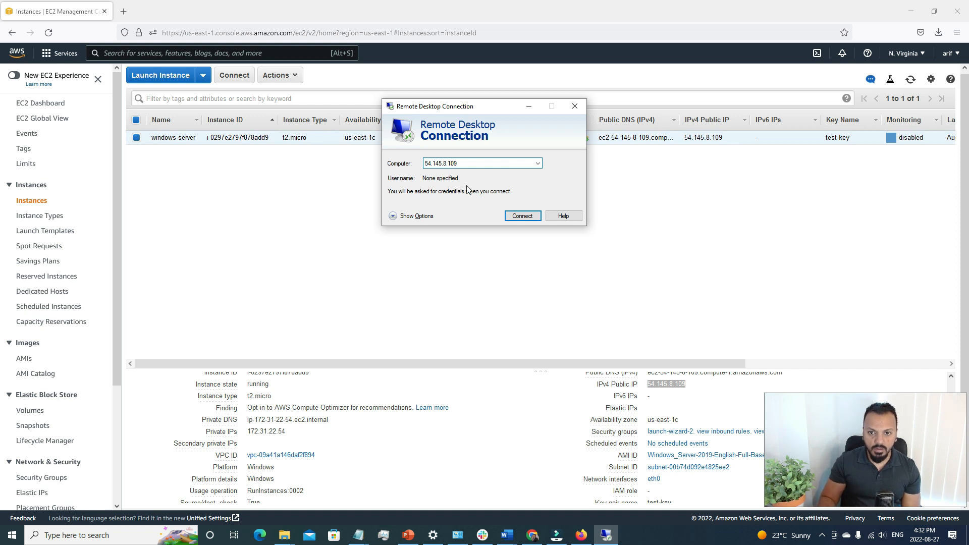
Step: Show the additional connection options and set the logon user name to Administrator
{"action": "left_click", "coordinate": [395, 217]}
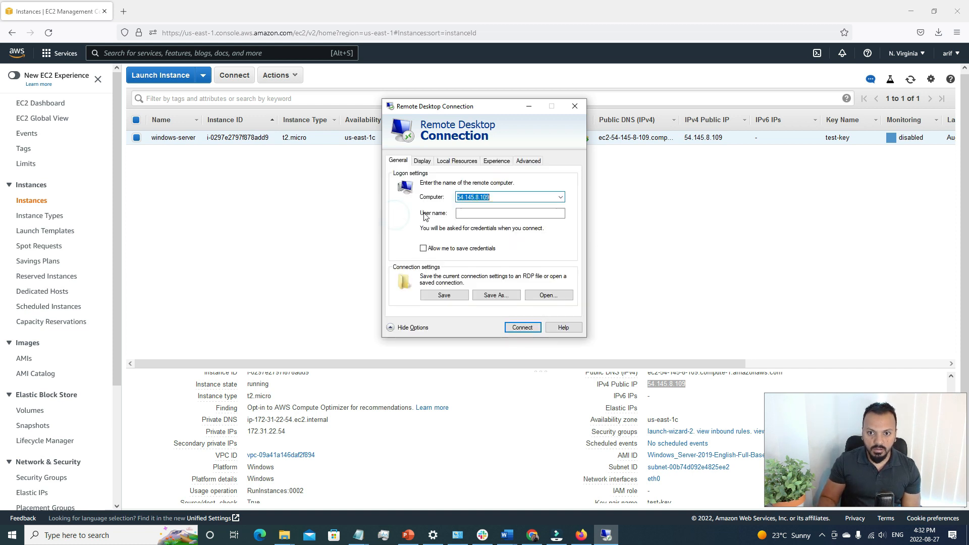
{"action": "left_click", "coordinate": [487, 213]}
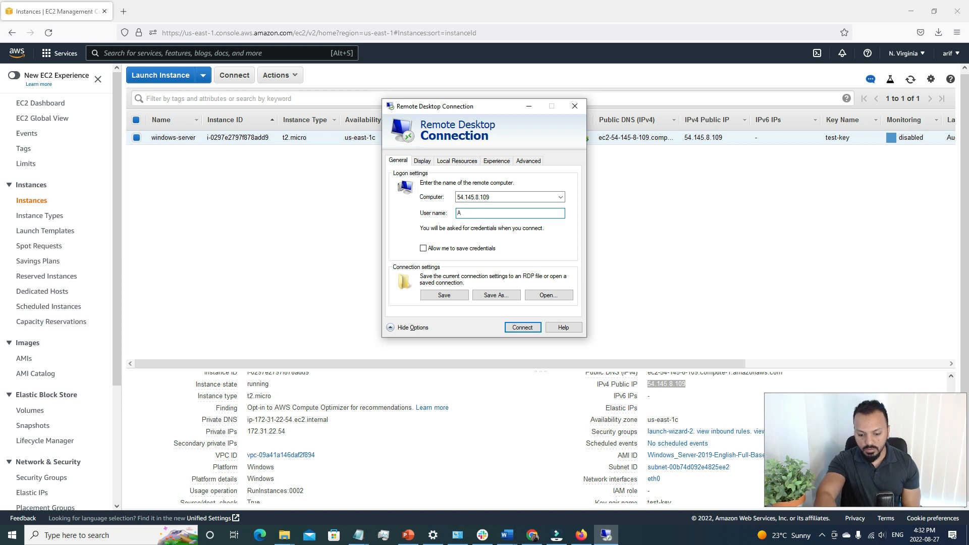
{"action": "type", "text": "Admini"}
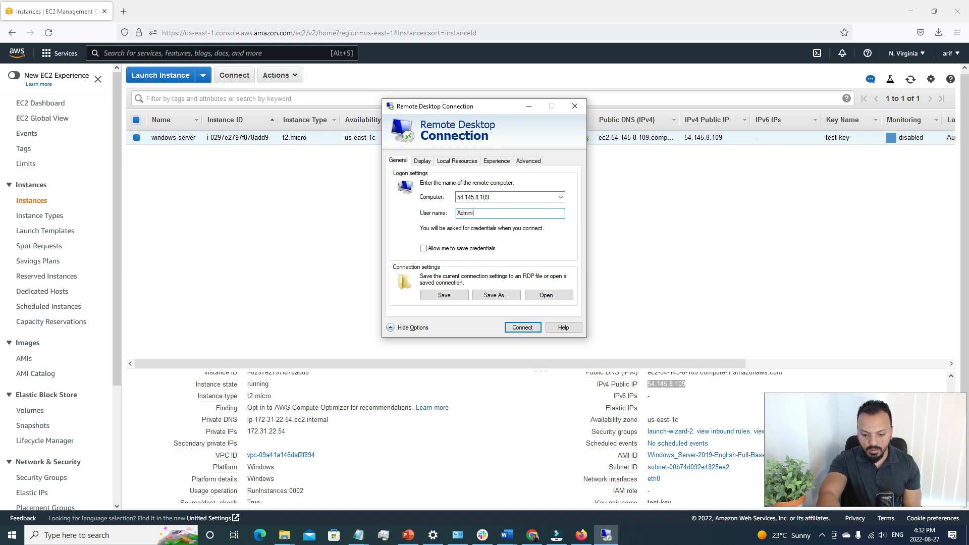
{"action": "type", "text": "stra"}
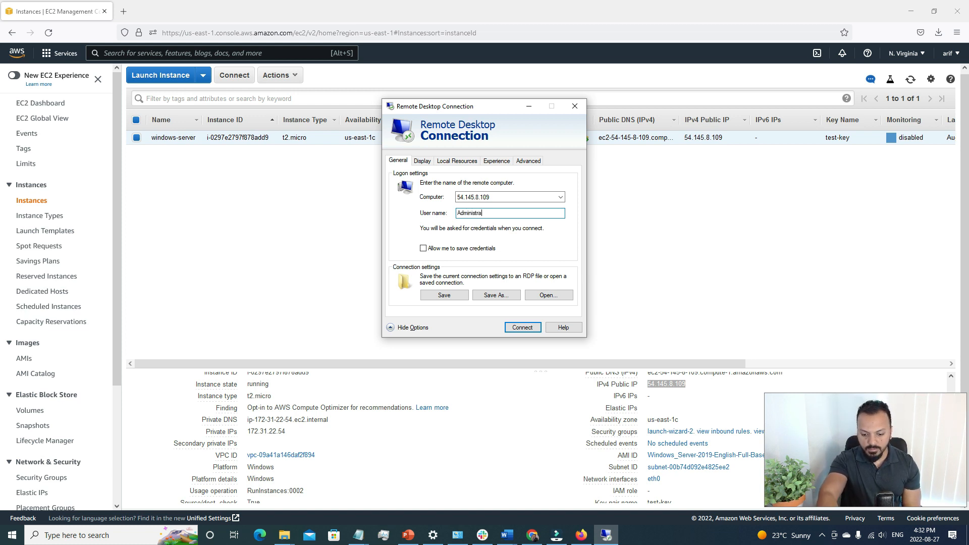
{"action": "type", "text": "tor"}
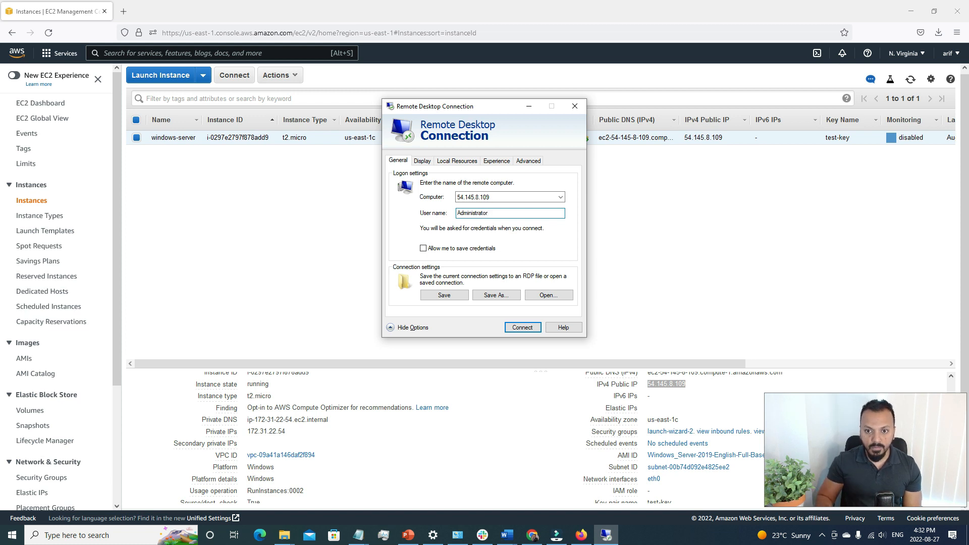
Step: Connect to 54.145.8.109, copy and paste the saved Administrator account password, and accept the untrusted certificate
{"action": "left_click", "coordinate": [534, 329]}
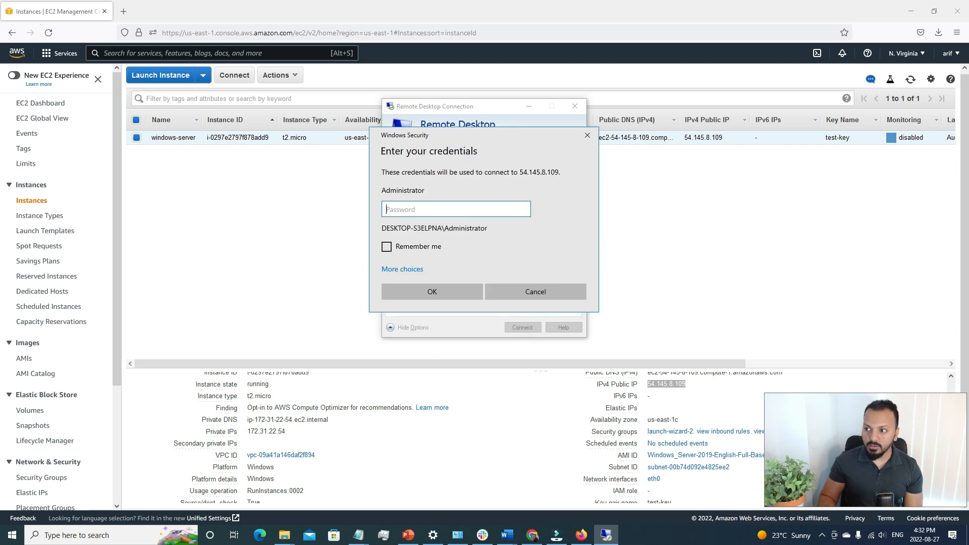
{"action": "key", "text": "alt+Tab"}
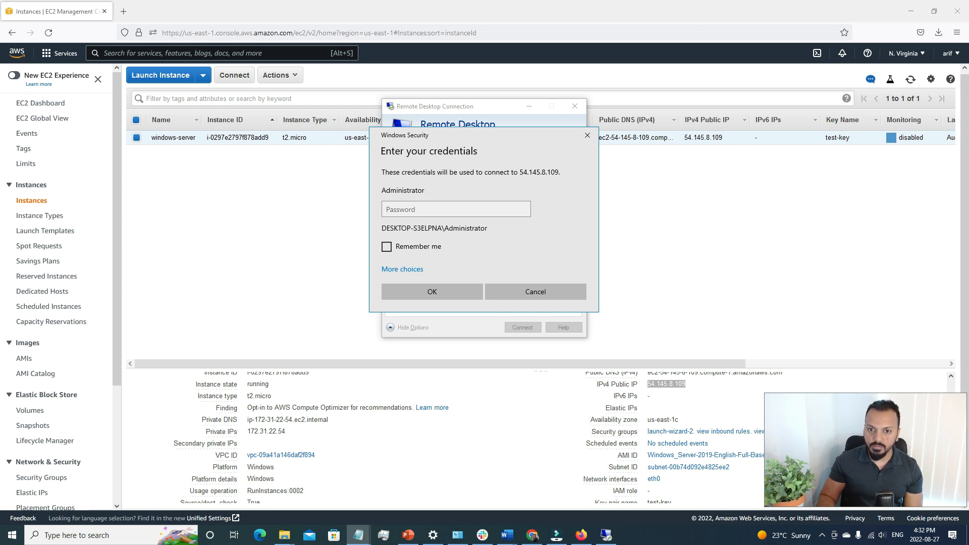
{"action": "key", "text": "alt+Tab"}
{"action": "right_click", "coordinate": [461, 208]}
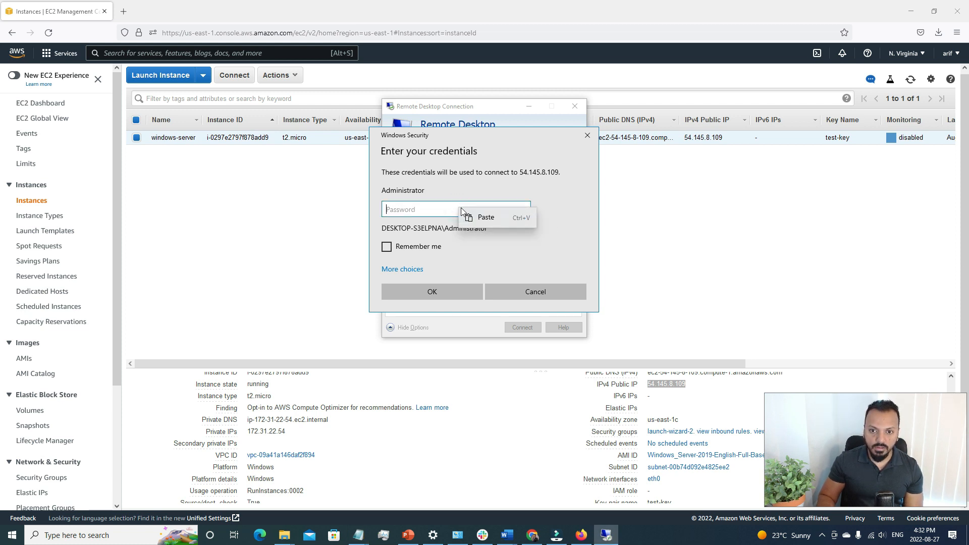
{"action": "left_click", "coordinate": [485, 217]}
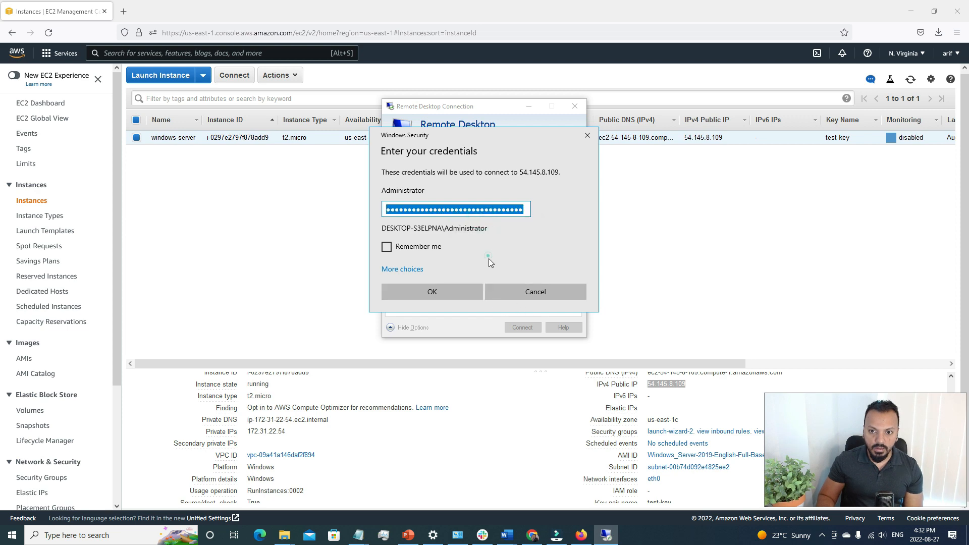
{"action": "left_click", "coordinate": [467, 292]}
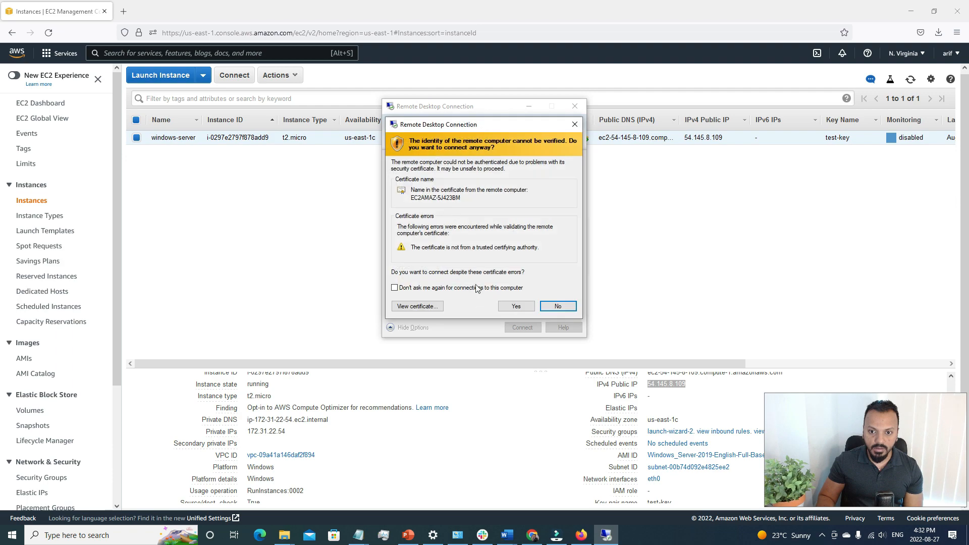
{"action": "left_click", "coordinate": [523, 306]}
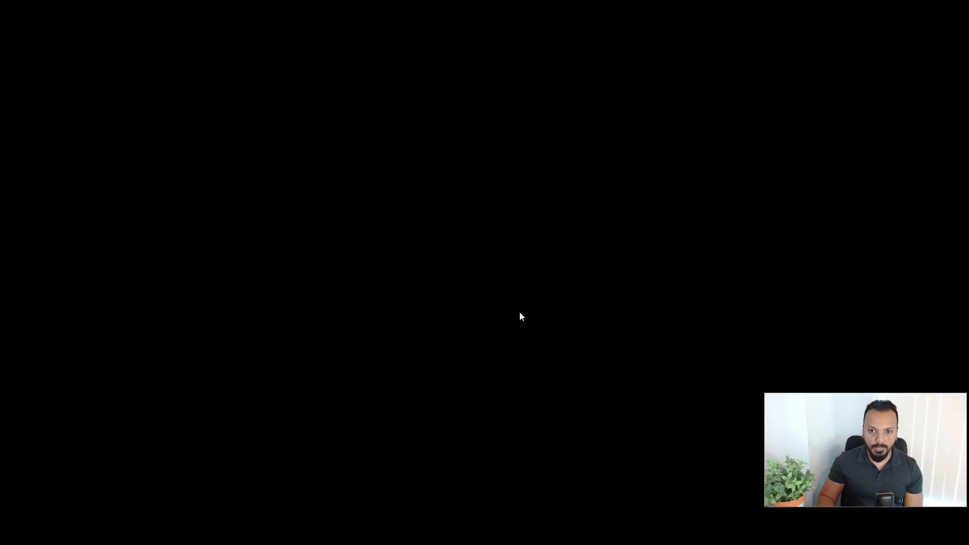